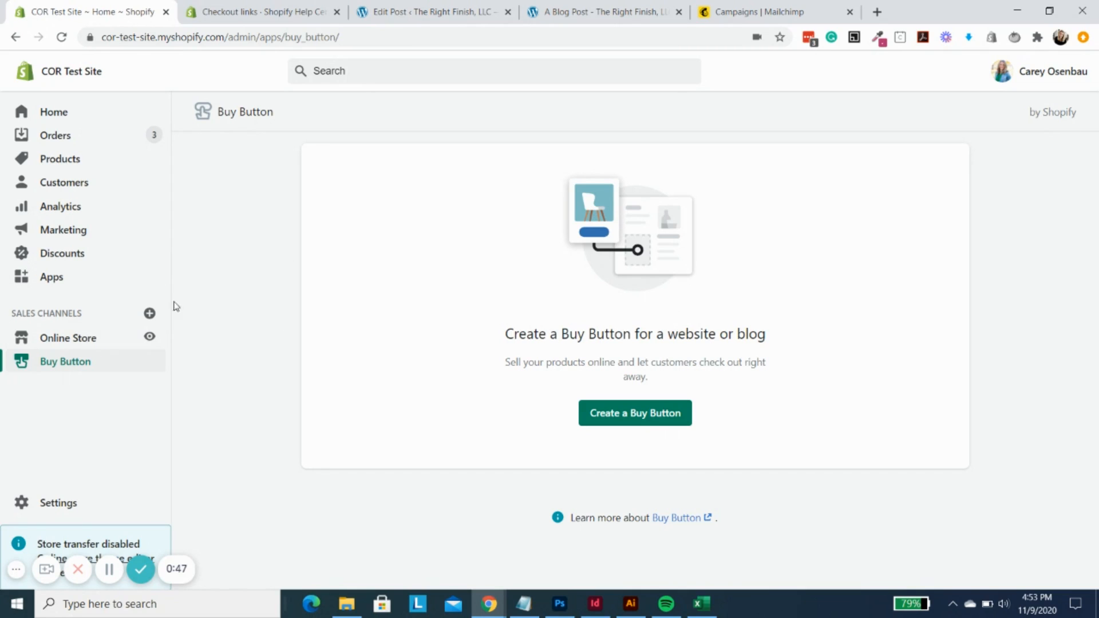
- Review the sales channels available to add to the store, and close the list without adding any
click(149, 313)
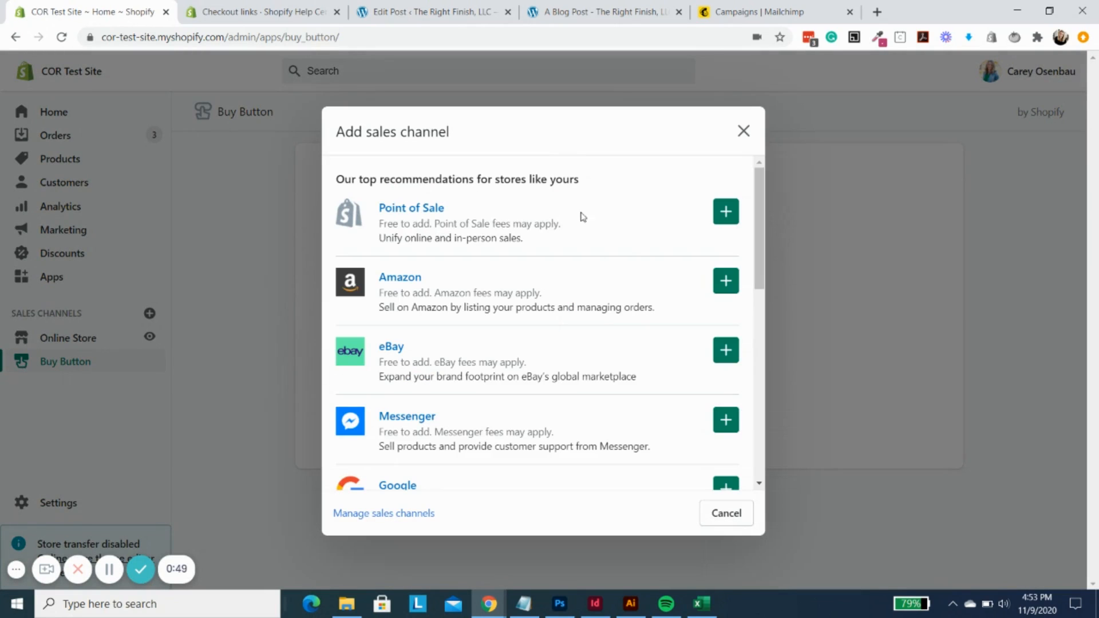
scroll(583, 216, down, 6)
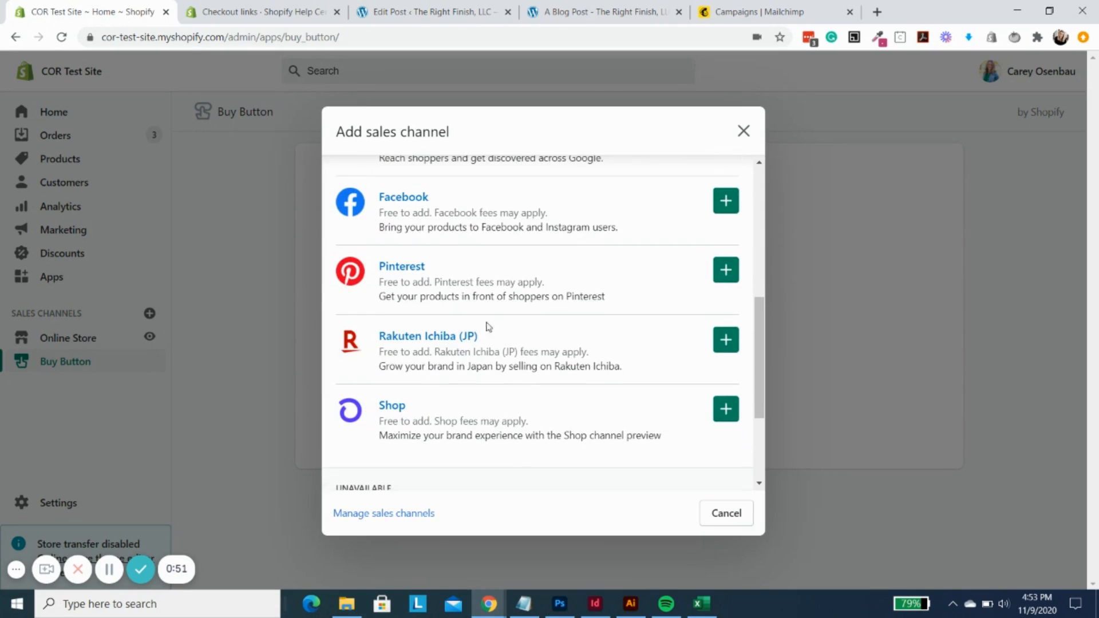
click(715, 518)
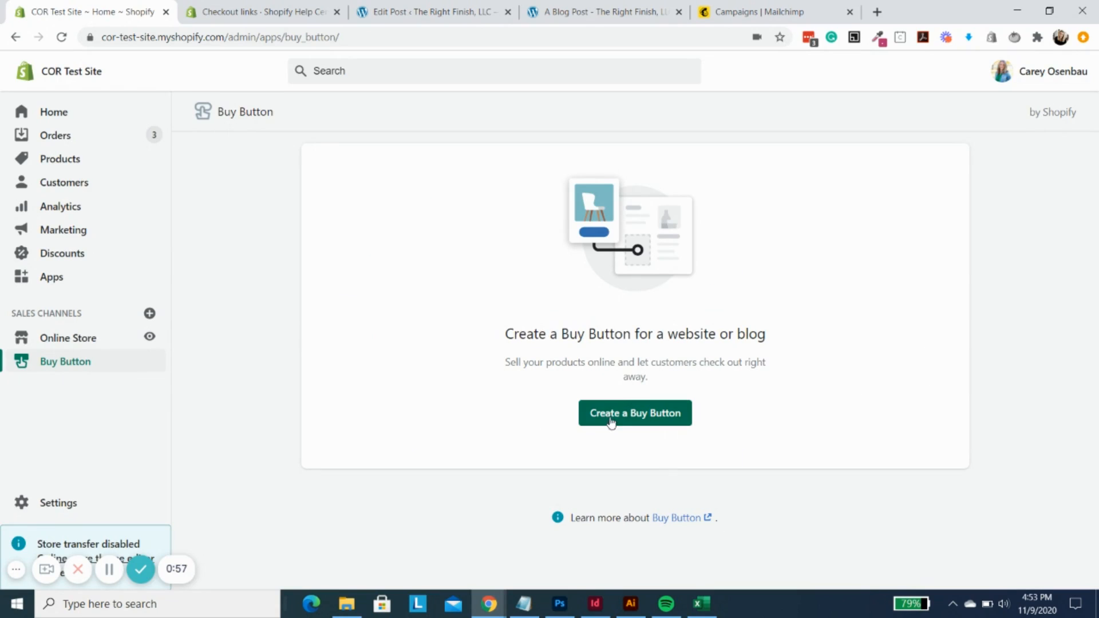
- Create a Product Buy Button for the Cactus Pencil Case
click(640, 411)
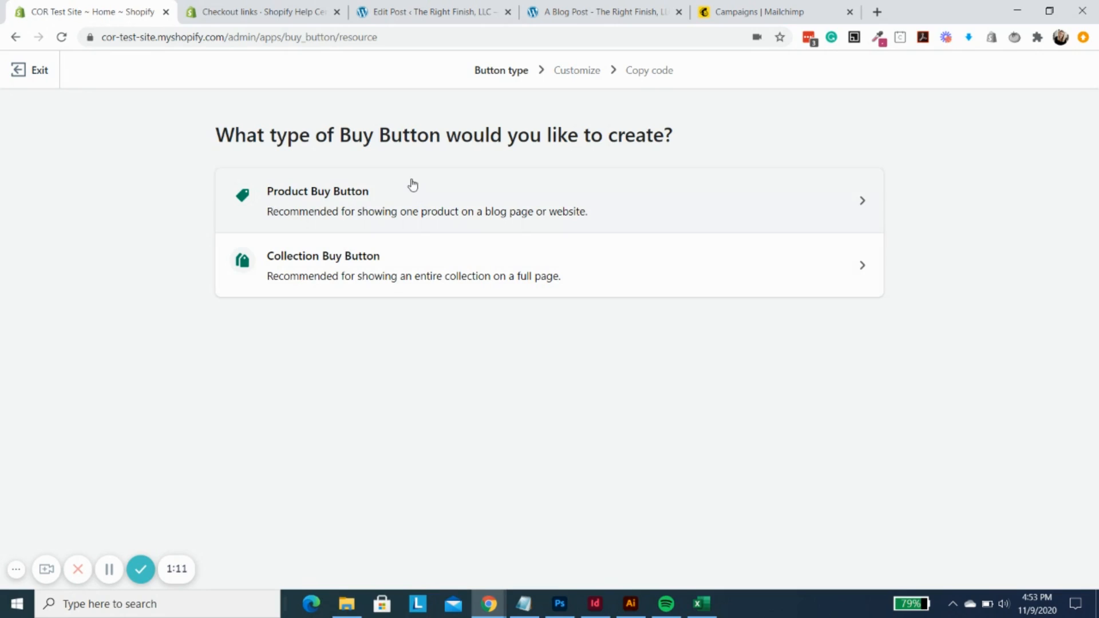
click(568, 211)
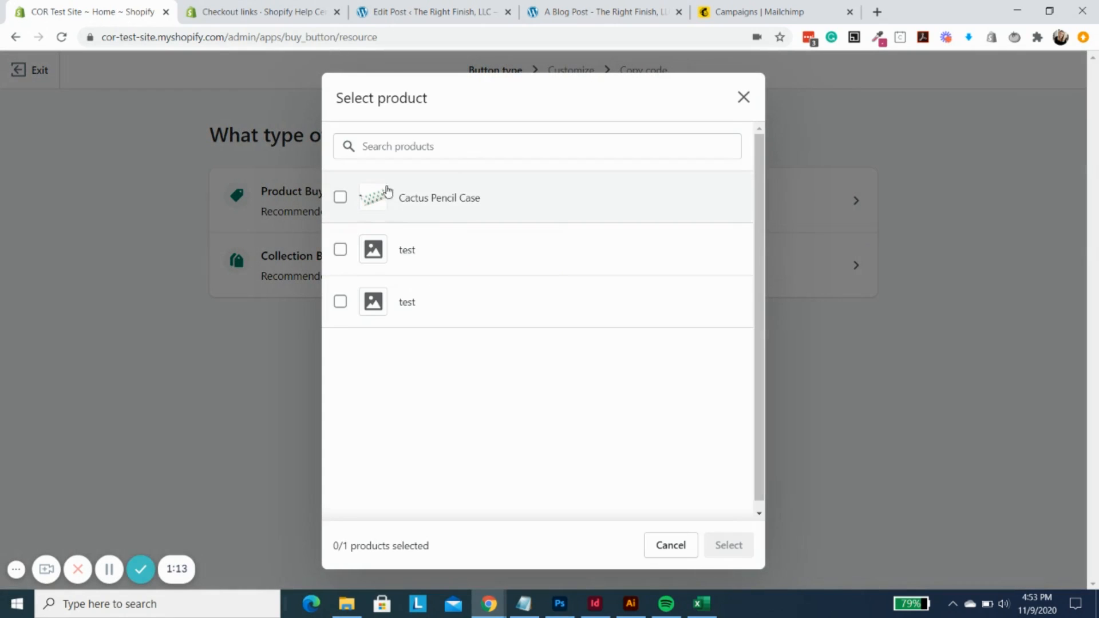
click(467, 204)
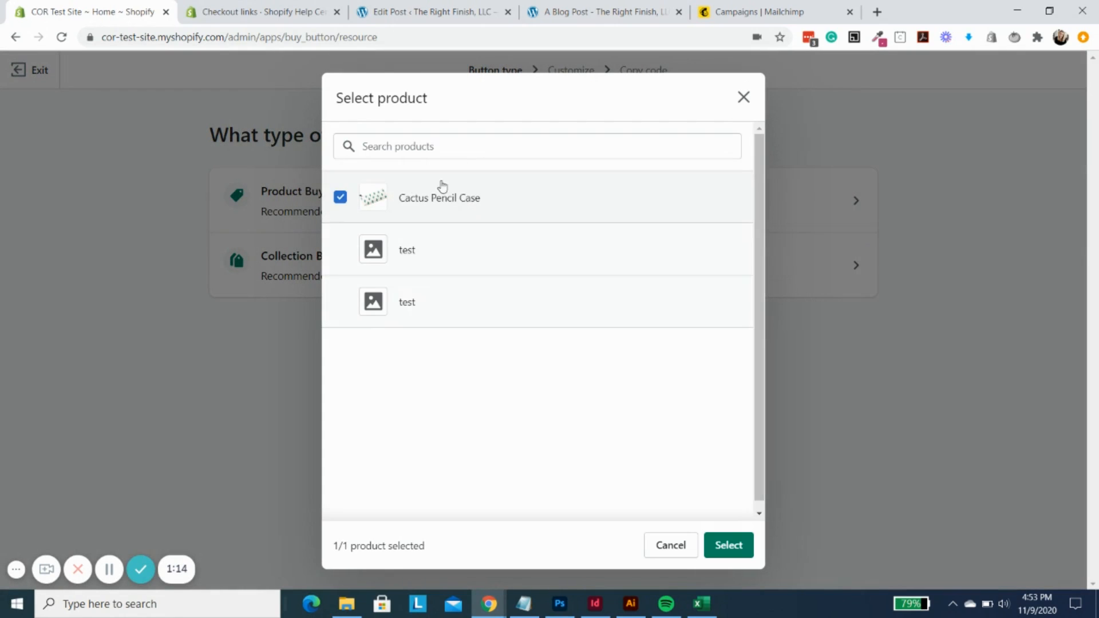
click(729, 545)
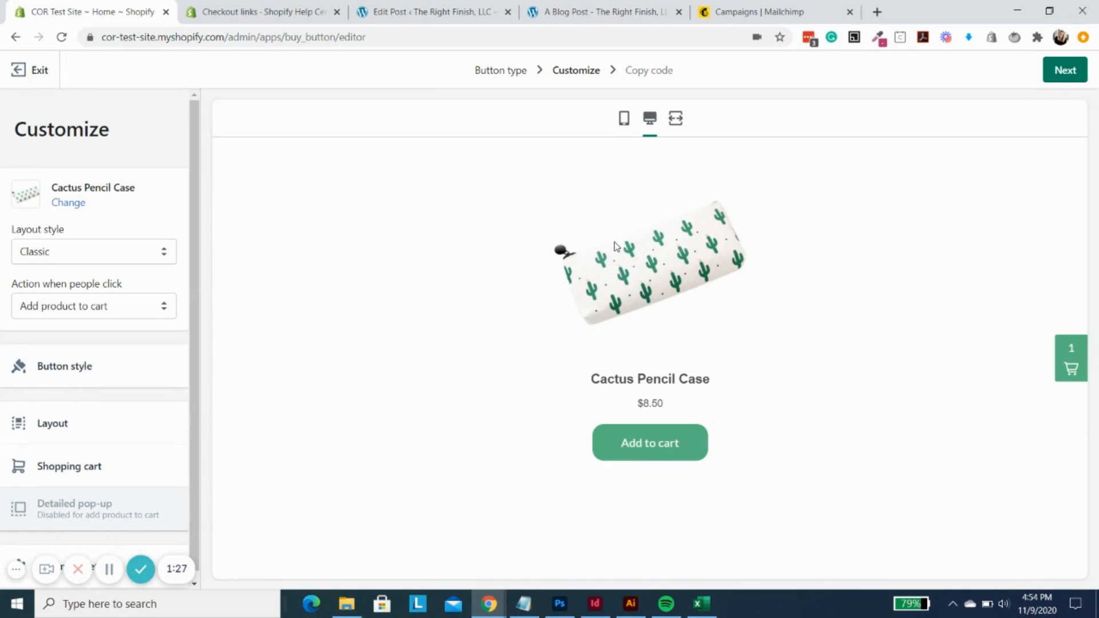
- Try the Basic layout style for the buy button and switch it back to Classic to review the product title, price and button
click(75, 253)
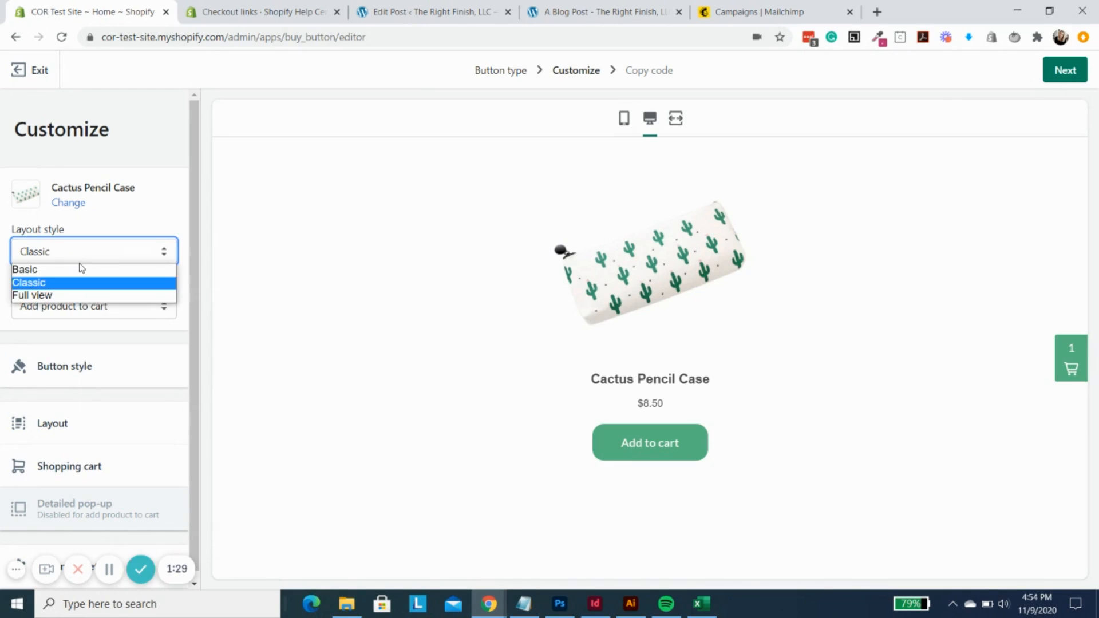
click(82, 270)
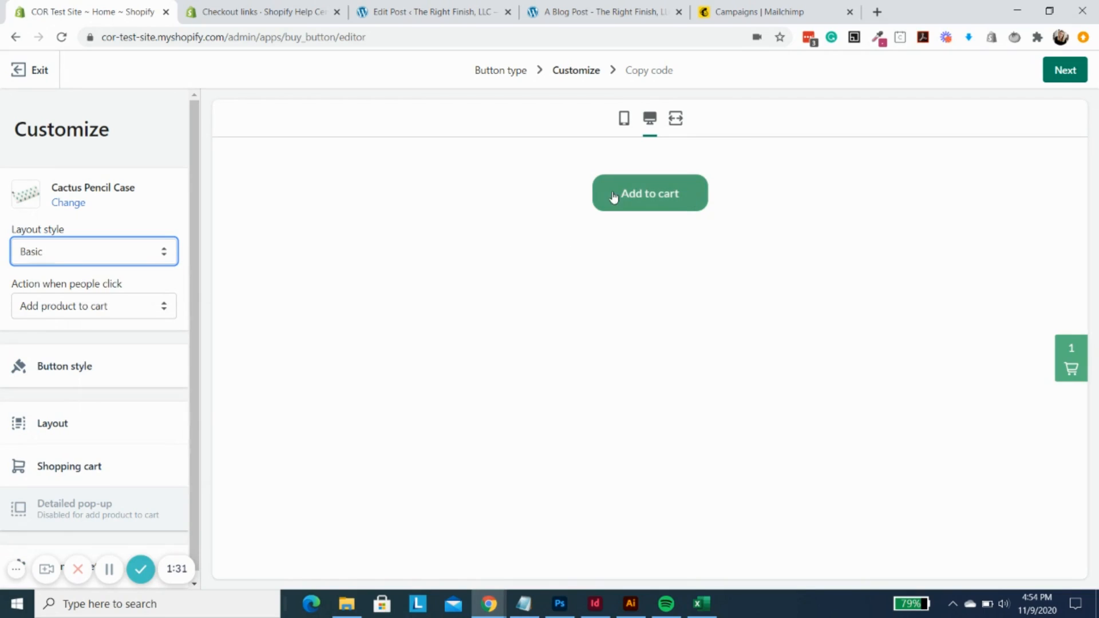
click(93, 258)
click(59, 286)
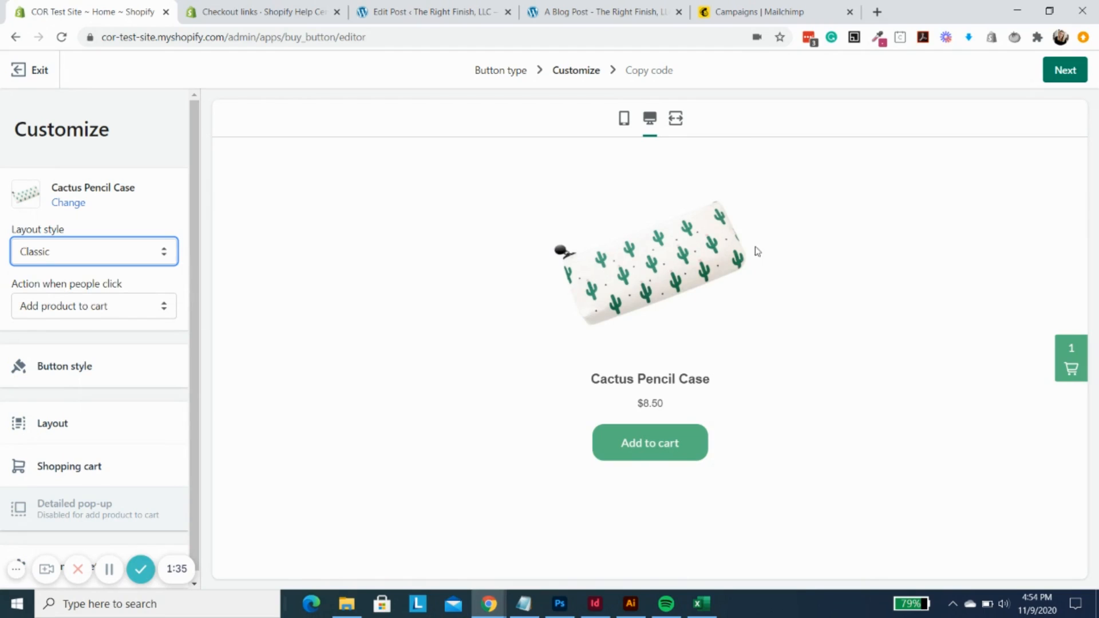
mouse_move(594, 378)
mouse_down()
mouse_move(737, 385)
mouse_move(743, 449)
mouse_up()
click(799, 444)
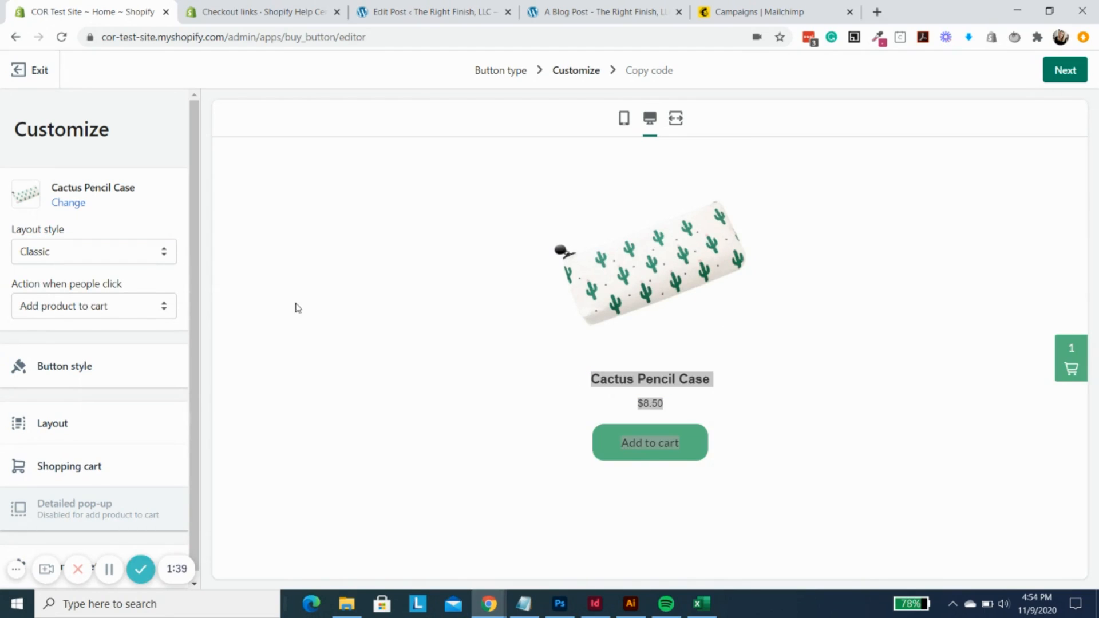
- Try the Full view layout style for the buy button and return it to Classic
click(107, 253)
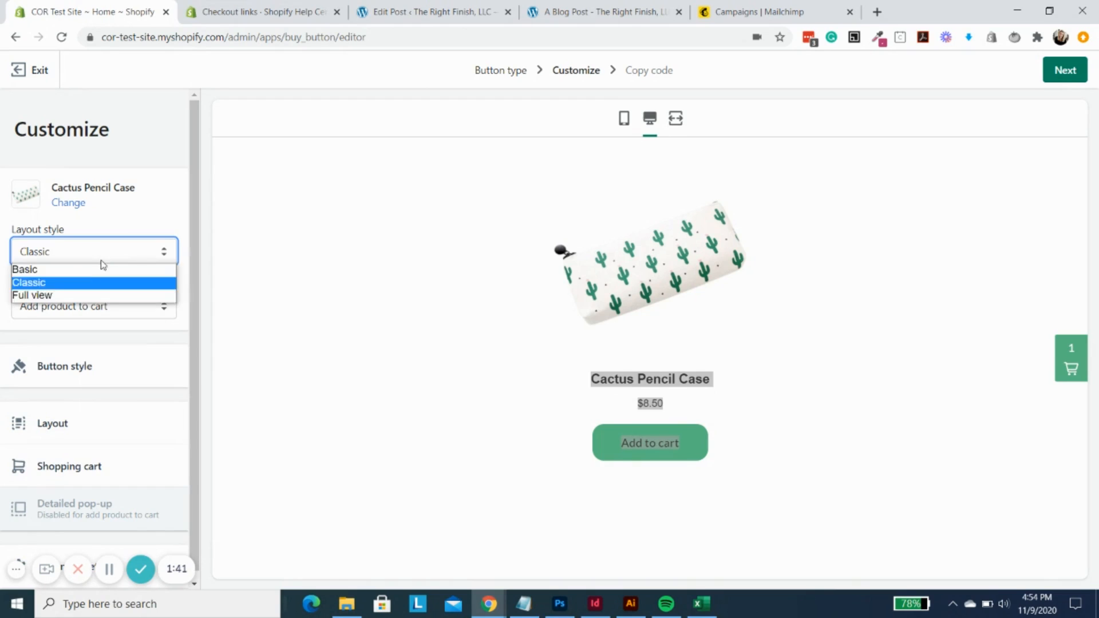
click(96, 297)
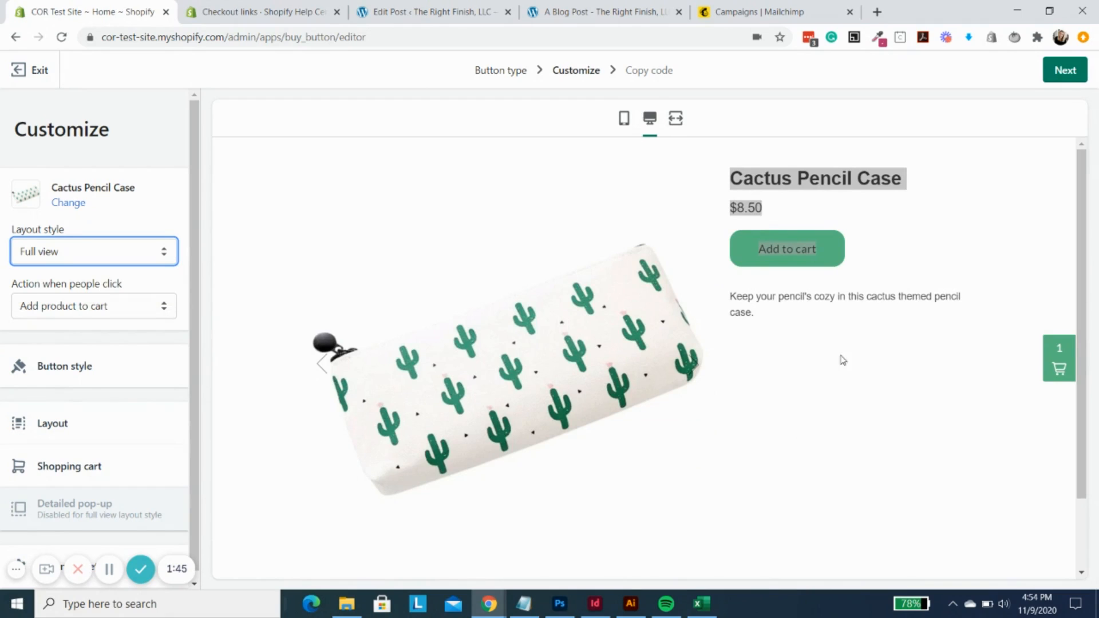
click(897, 354)
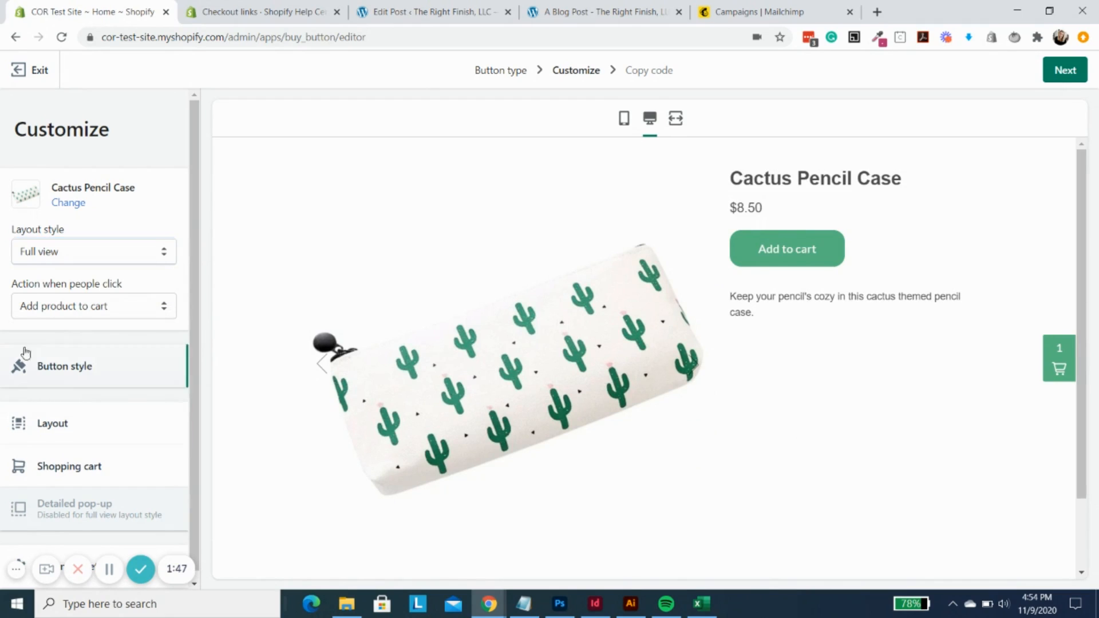
click(74, 305)
click(87, 258)
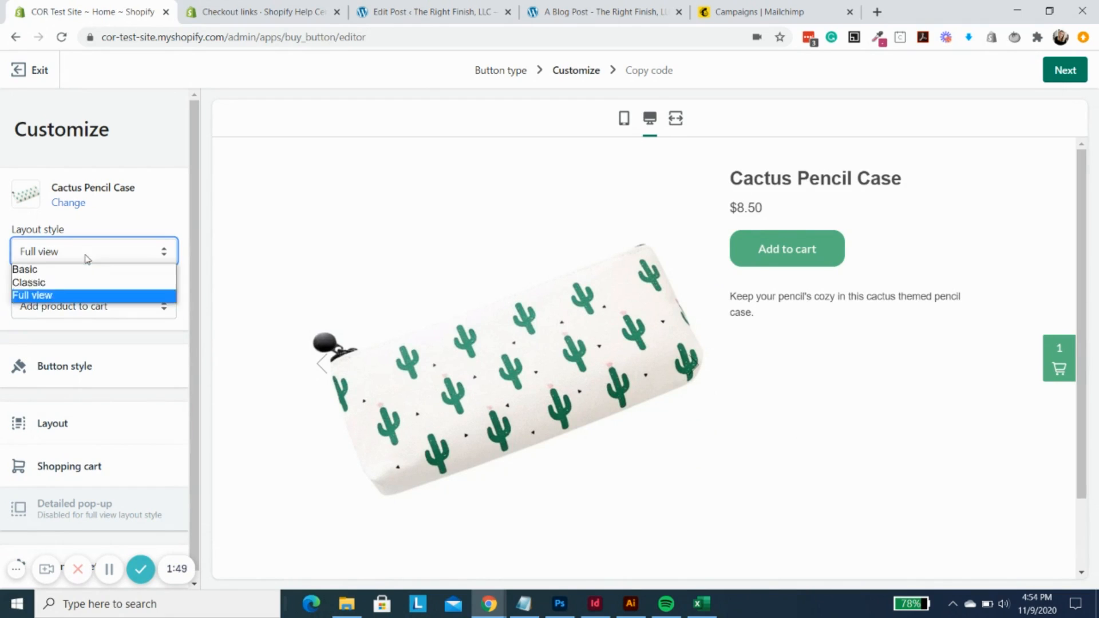
click(85, 286)
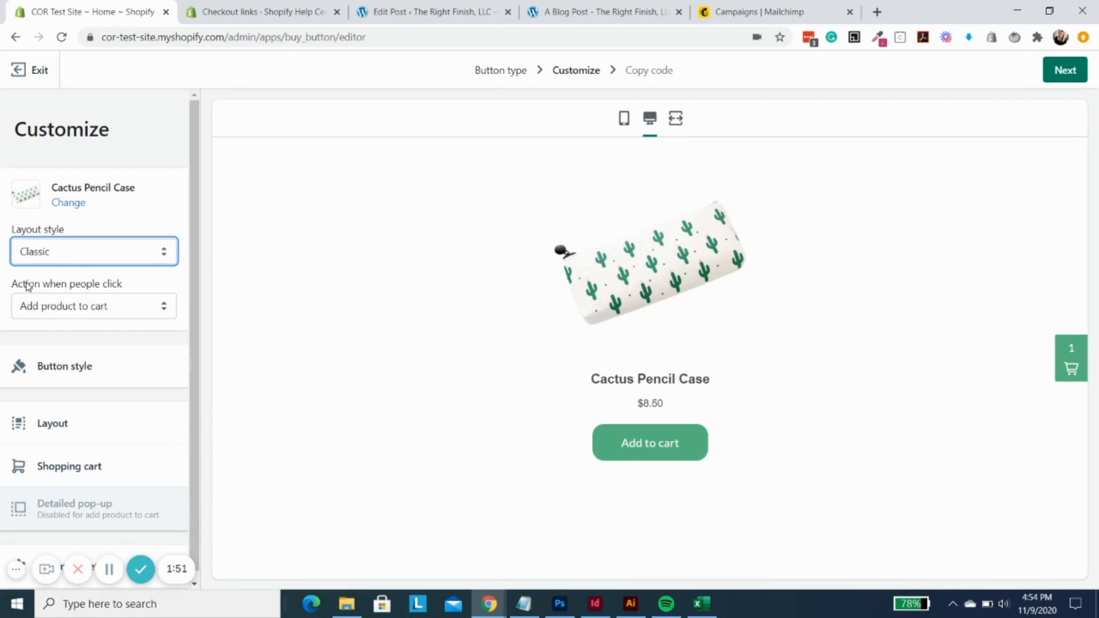
- Keep Add product to cart as the click action, and style the button with 11 px corners and a 39 px width
click(103, 312)
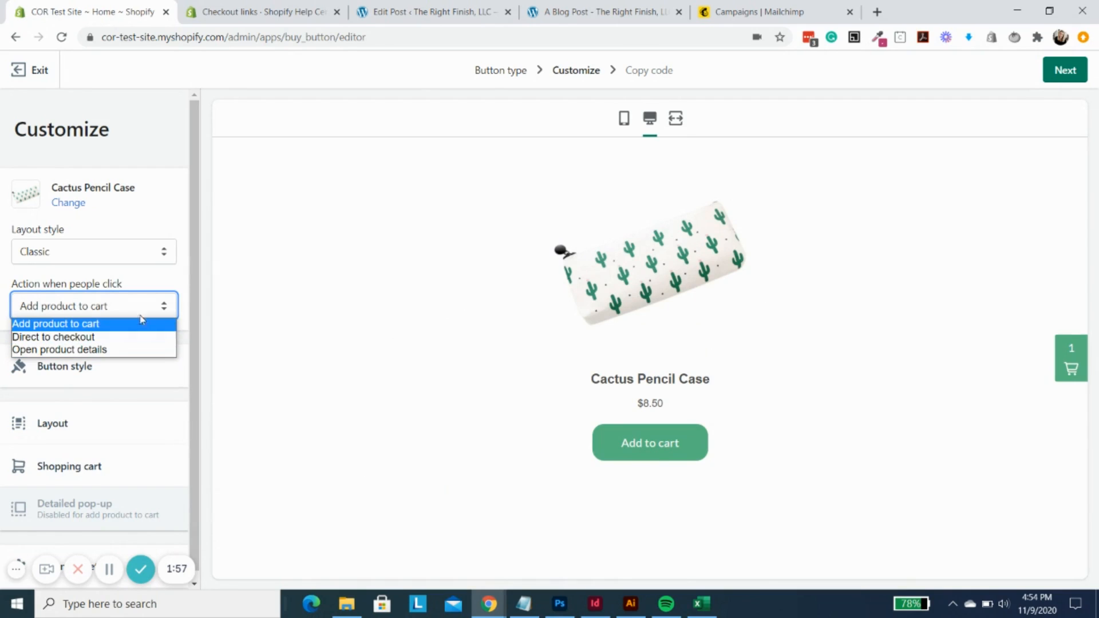
click(49, 325)
click(72, 366)
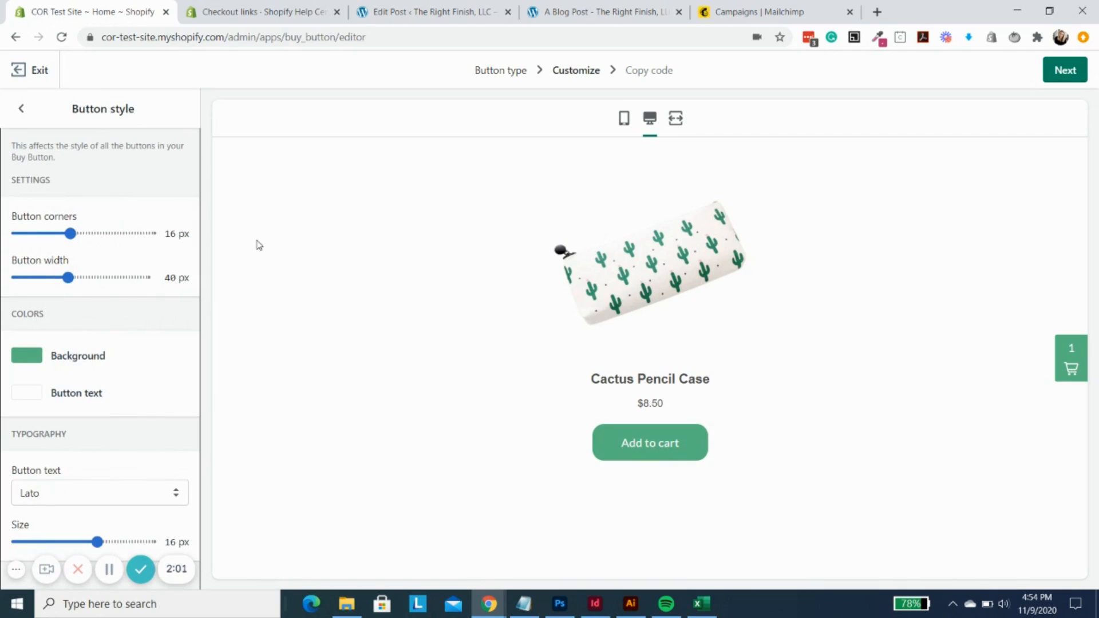
mouse_move(67, 277)
mouse_down()
mouse_move(96, 277)
mouse_move(67, 278)
mouse_up()
drag(70, 233, 54, 233)
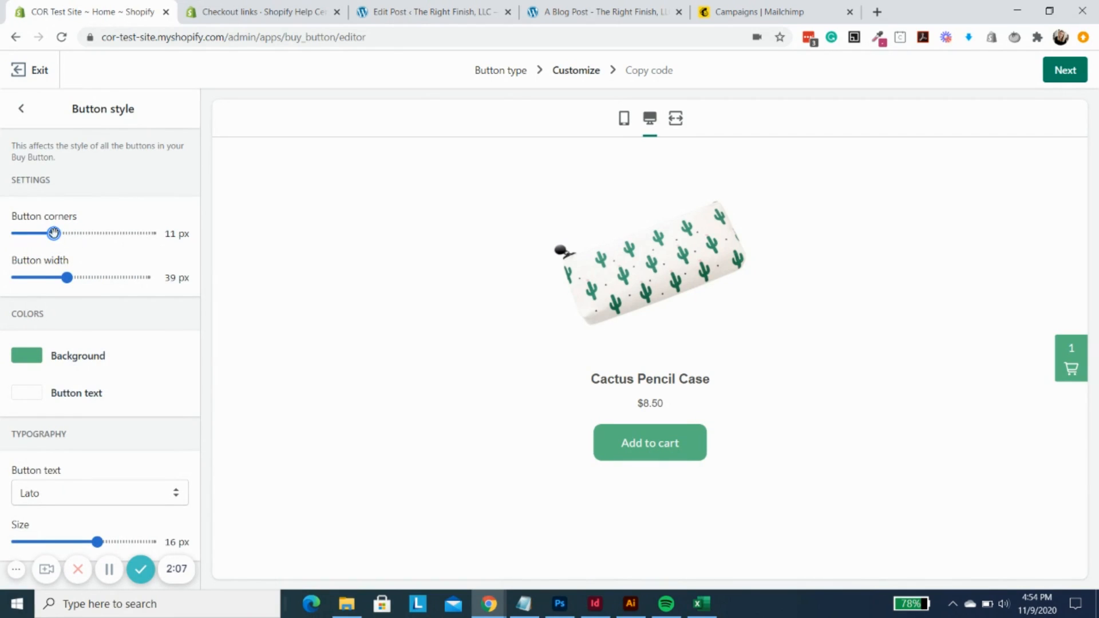
- Change the button's background color to brown, #b57c57
click(28, 356)
drag(144, 439, 146, 413)
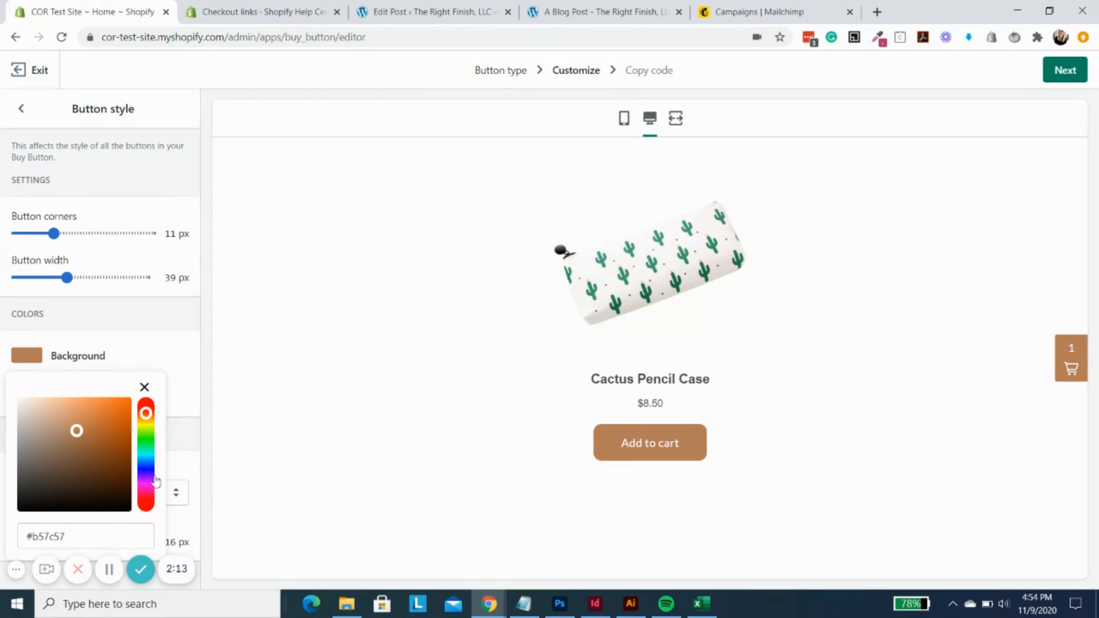
click(177, 379)
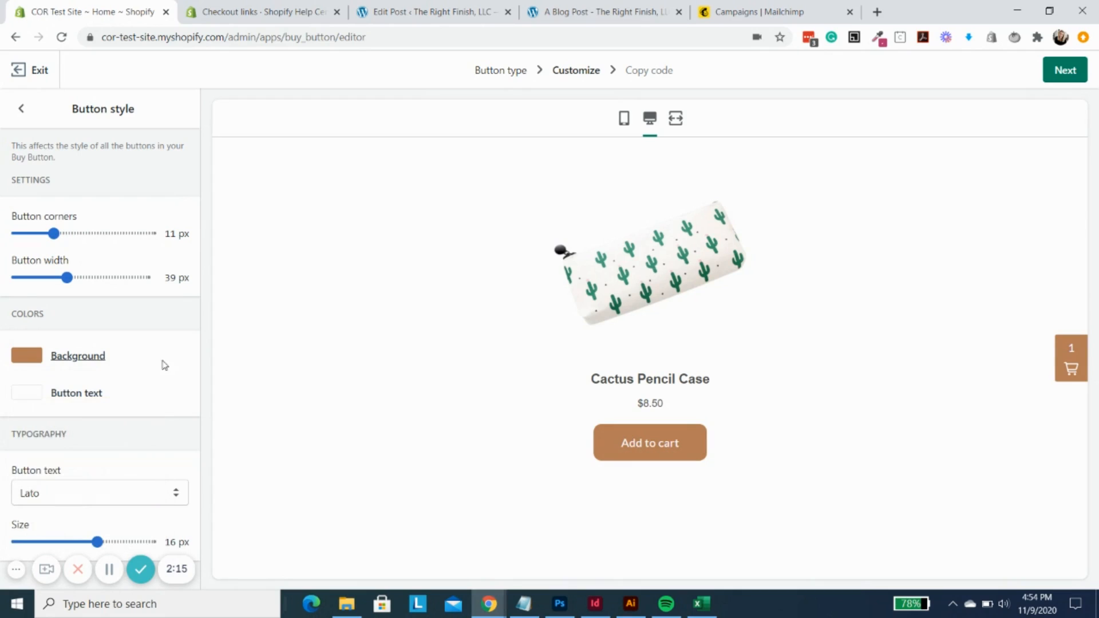
- Set the button text font to Gill Sans and its size to 17 px
click(64, 494)
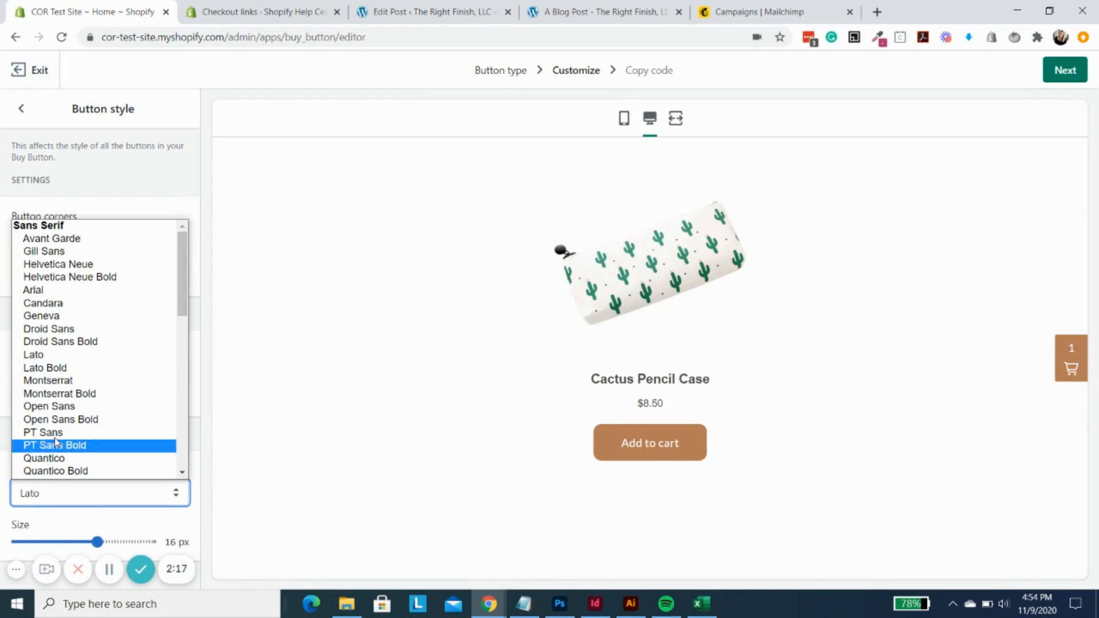
click(93, 253)
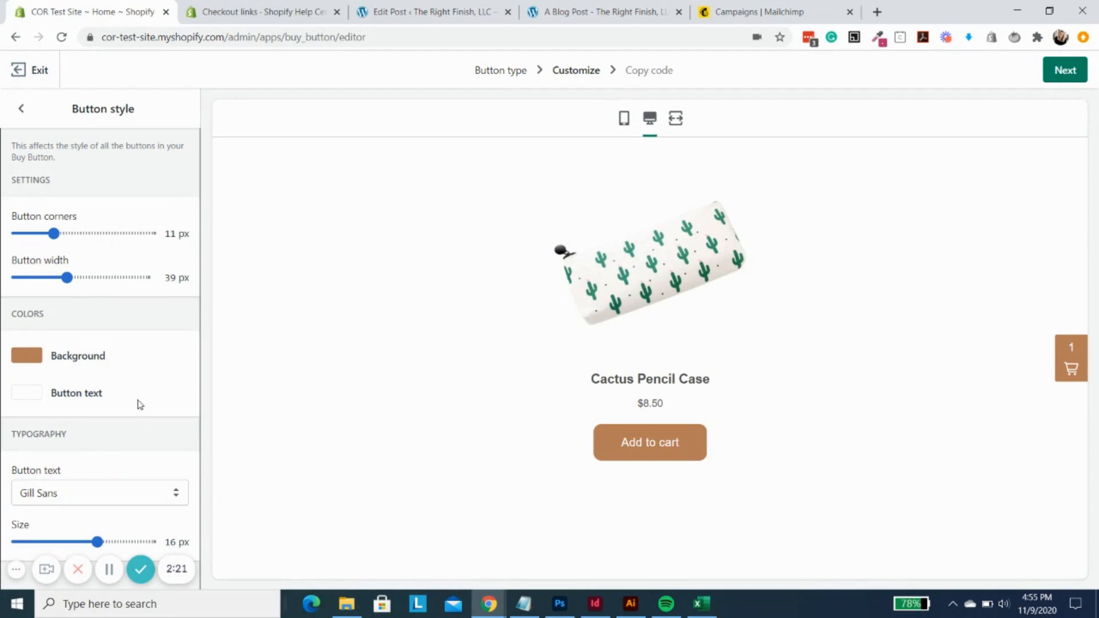
drag(97, 541, 123, 542)
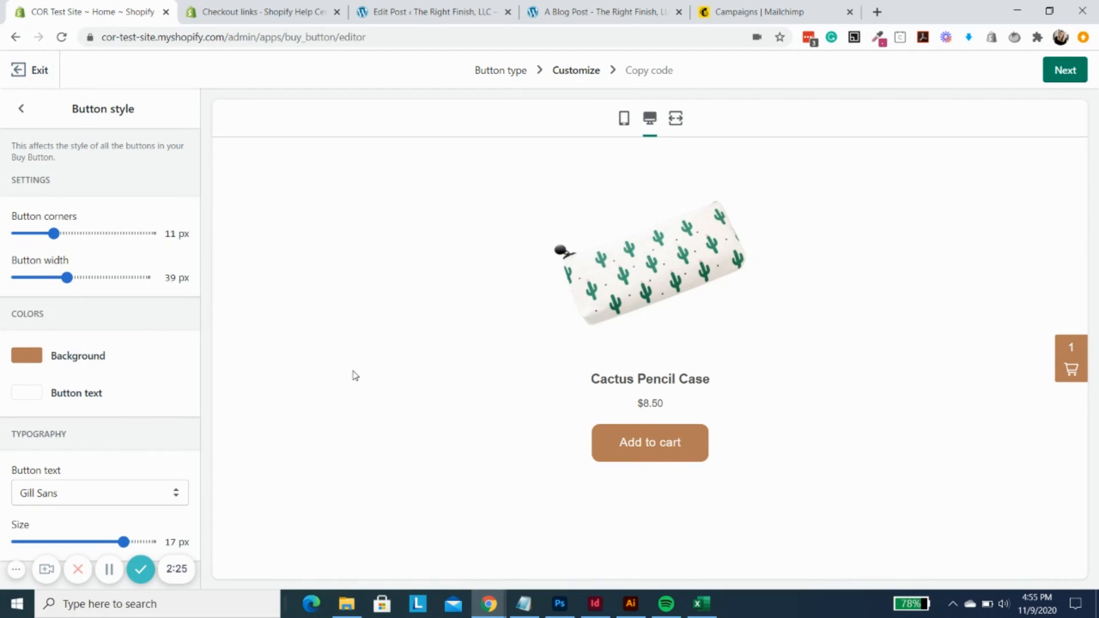
- Preview the shopping cart with the new button styling, close it, and open the Layout settings
click(1068, 356)
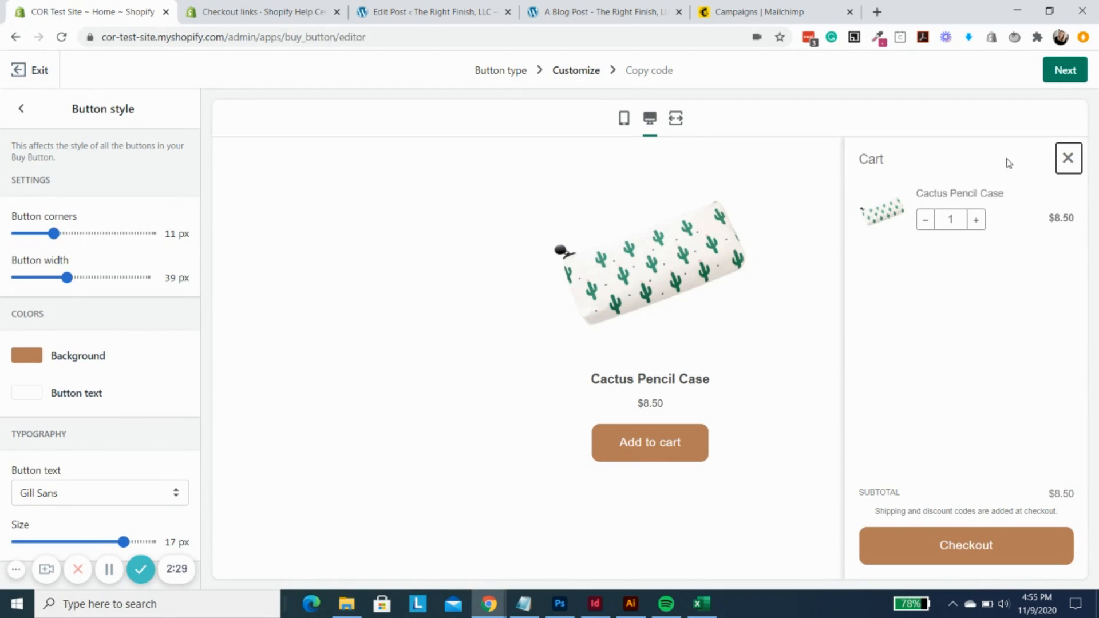
click(281, 394)
click(24, 111)
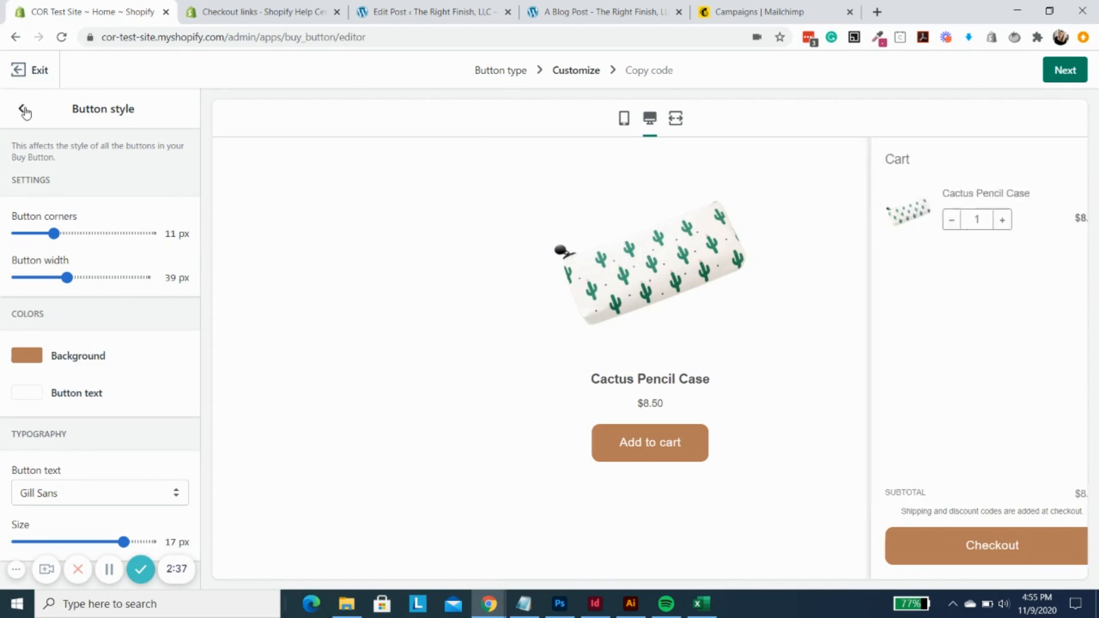
click(58, 433)
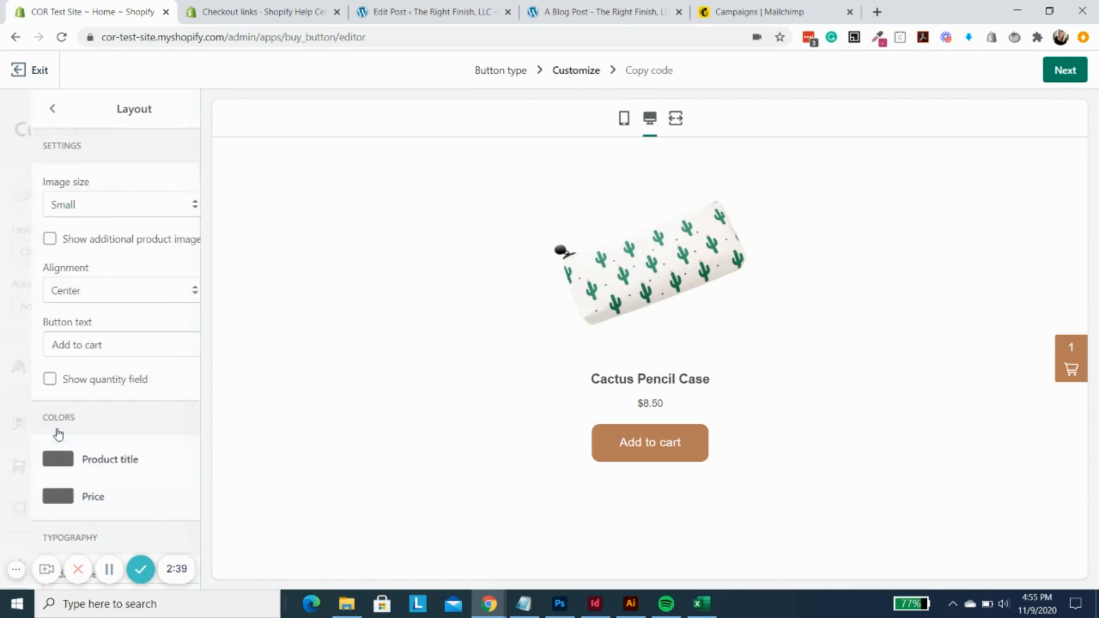
- Try the Medium image size and additional product images, restoring the Small size and hiding the extra images again
click(74, 207)
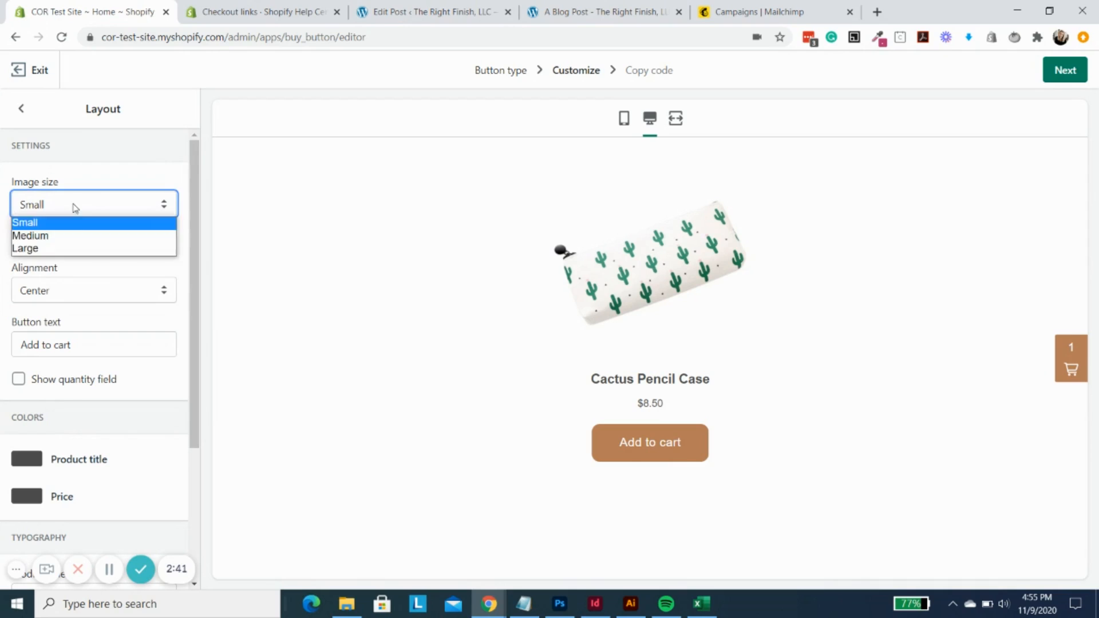
click(73, 234)
click(45, 209)
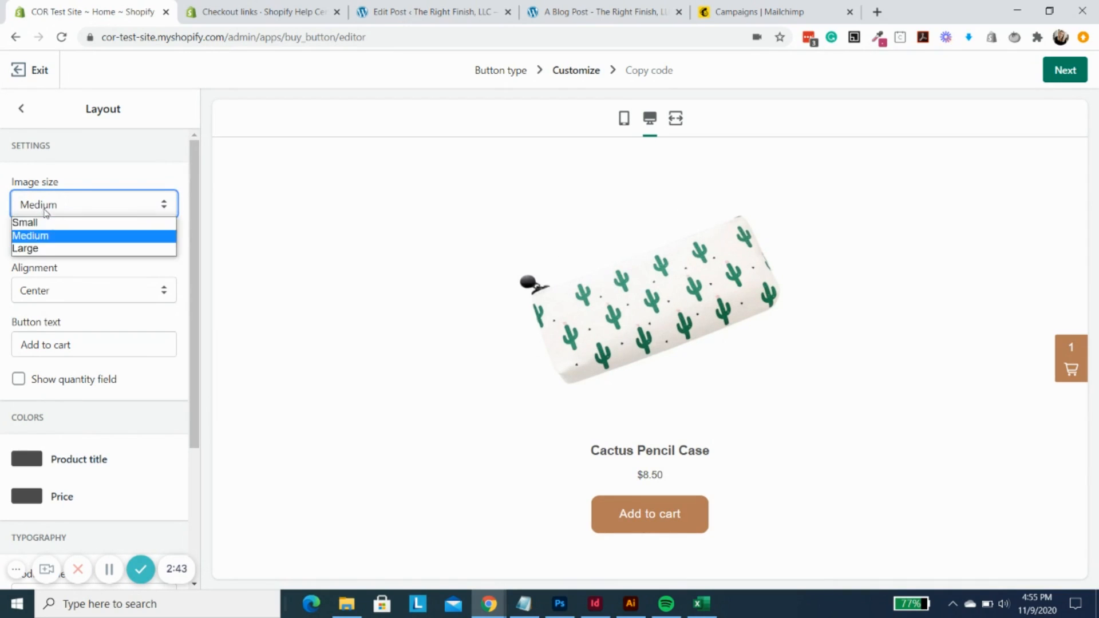
click(50, 223)
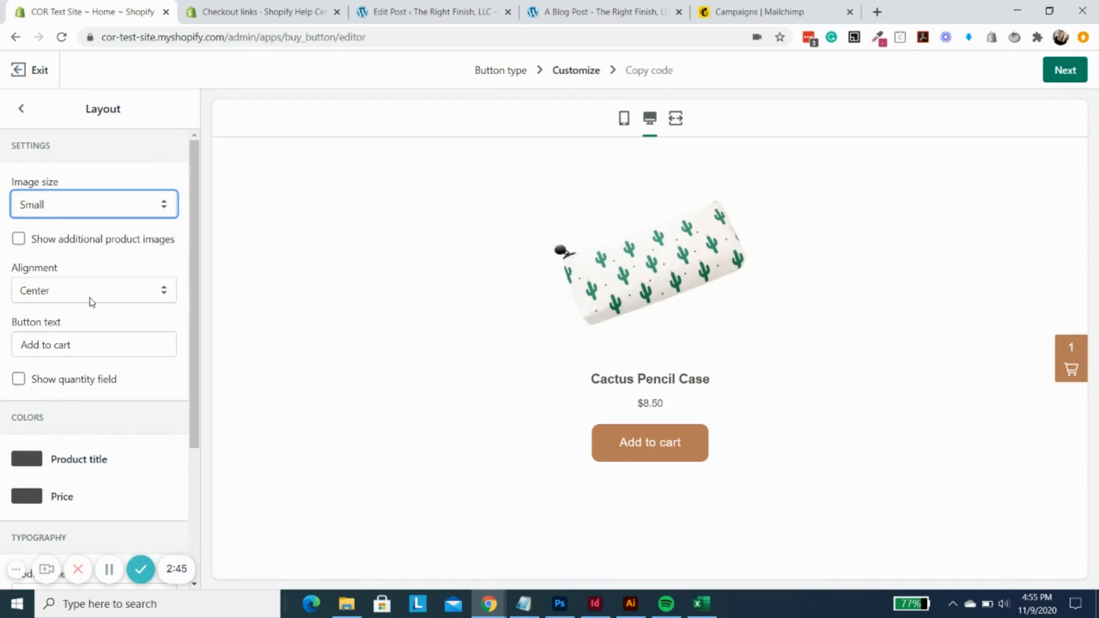
click(83, 241)
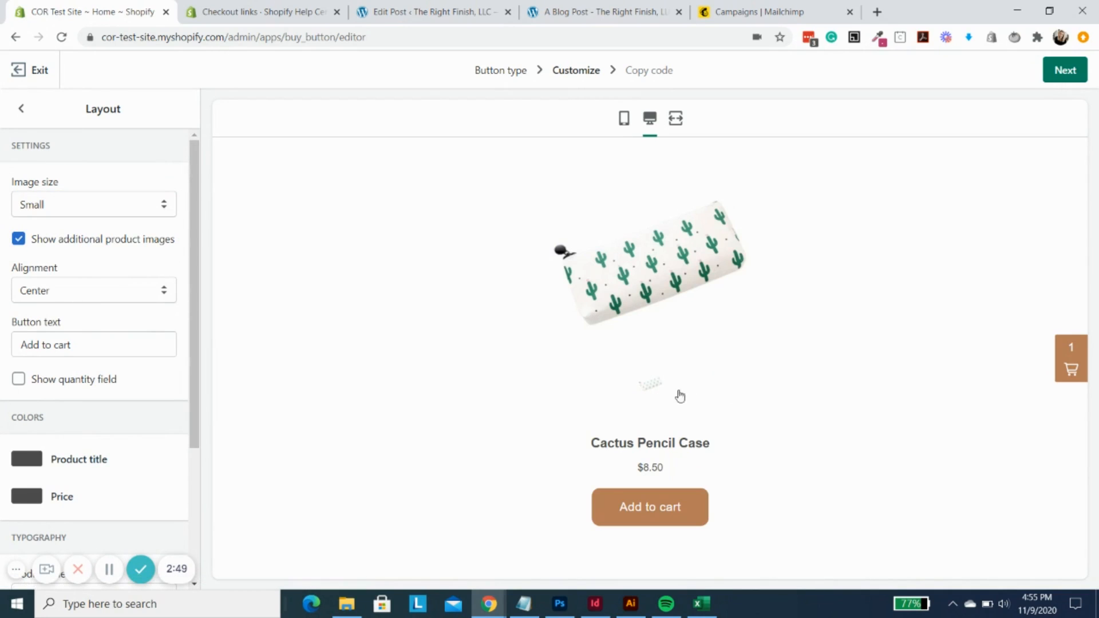
click(65, 240)
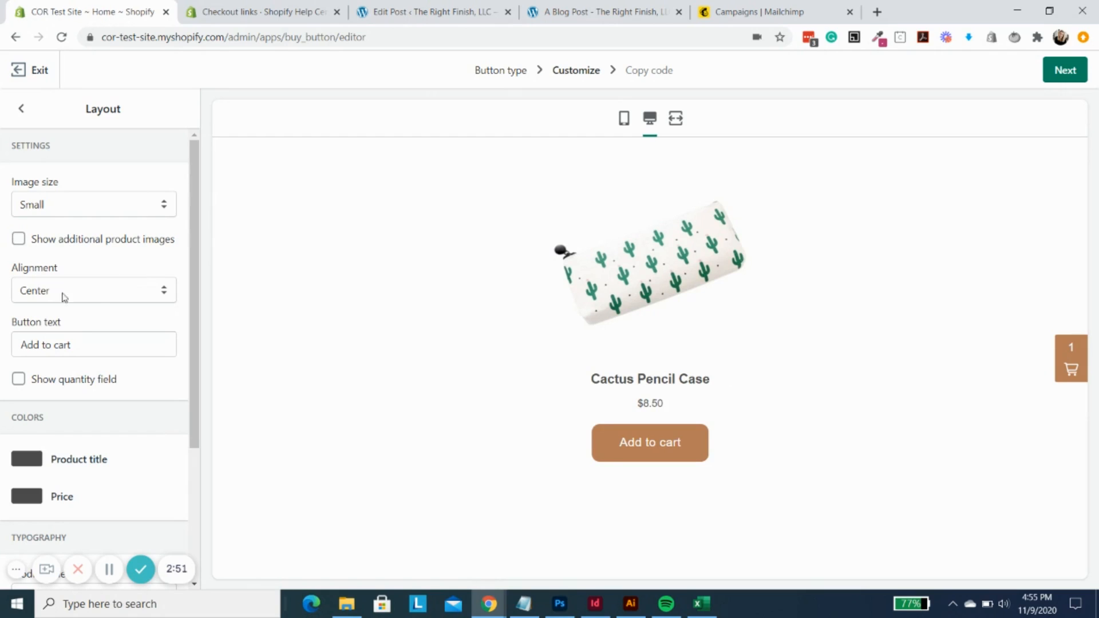
- Replace the button text with "SHOP NOW"
drag(120, 350, 4, 349)
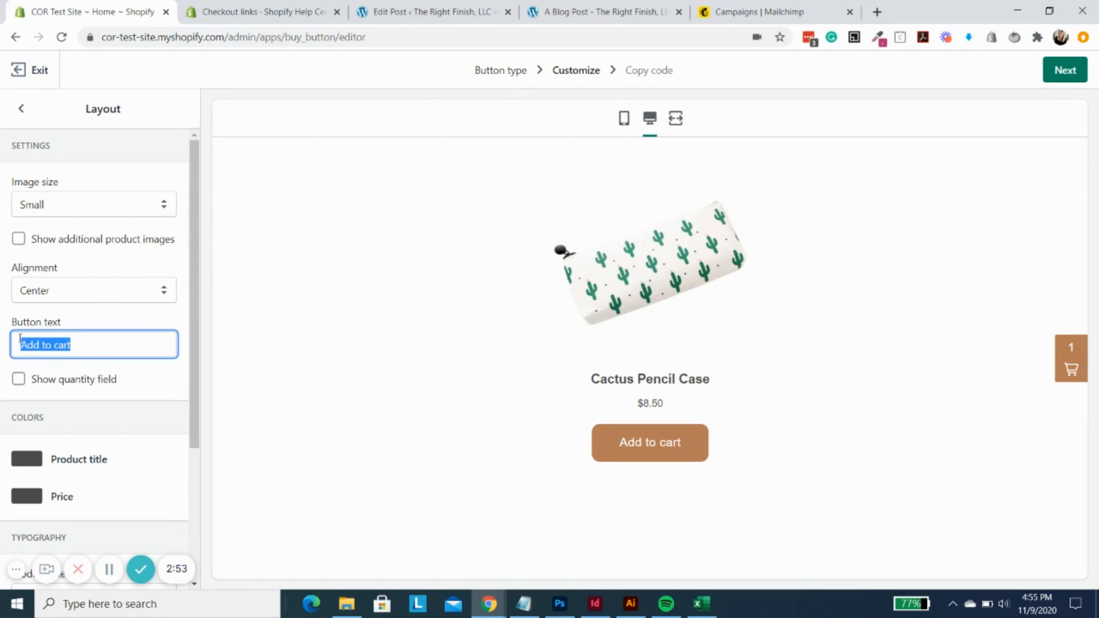
text(SHOP)
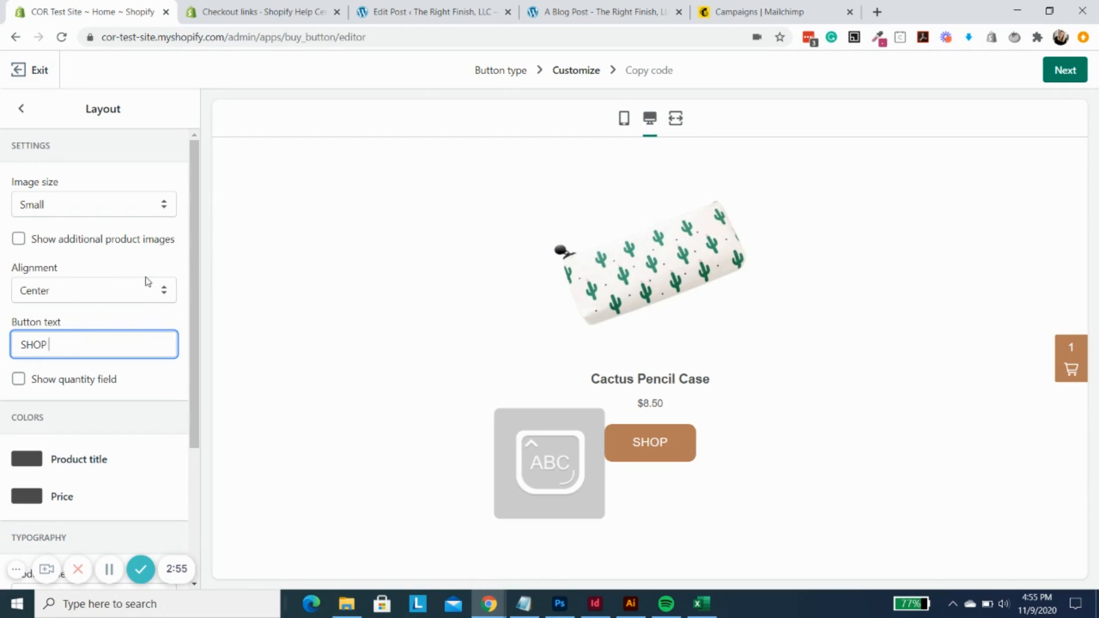
text( NOW)
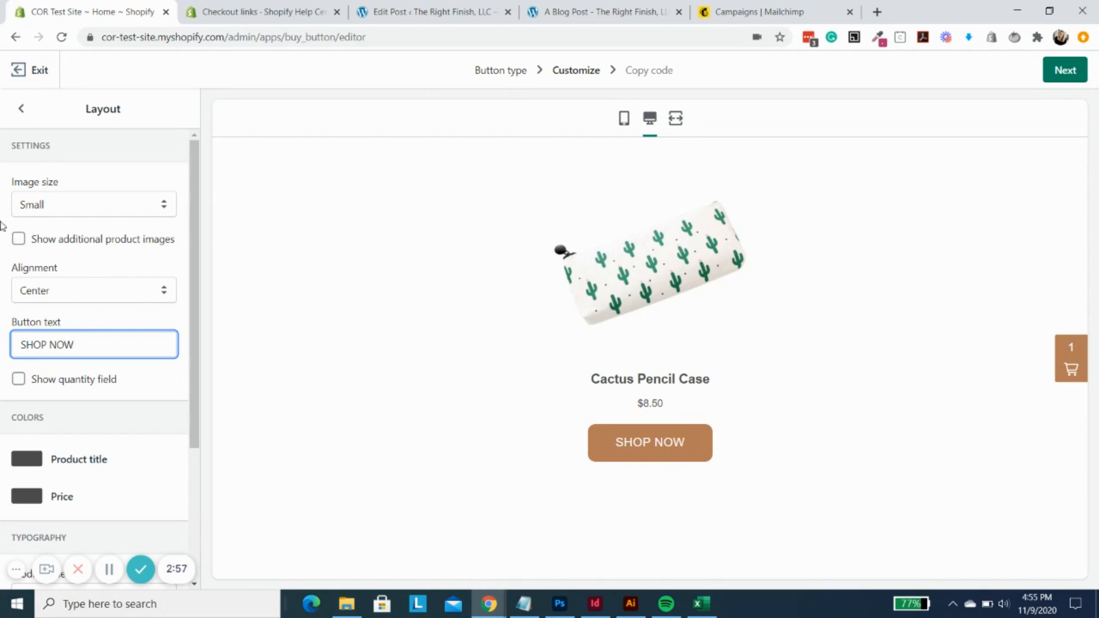
- Check the Alignment options, keep Center, and enable the quantity field beside the buy button
click(50, 290)
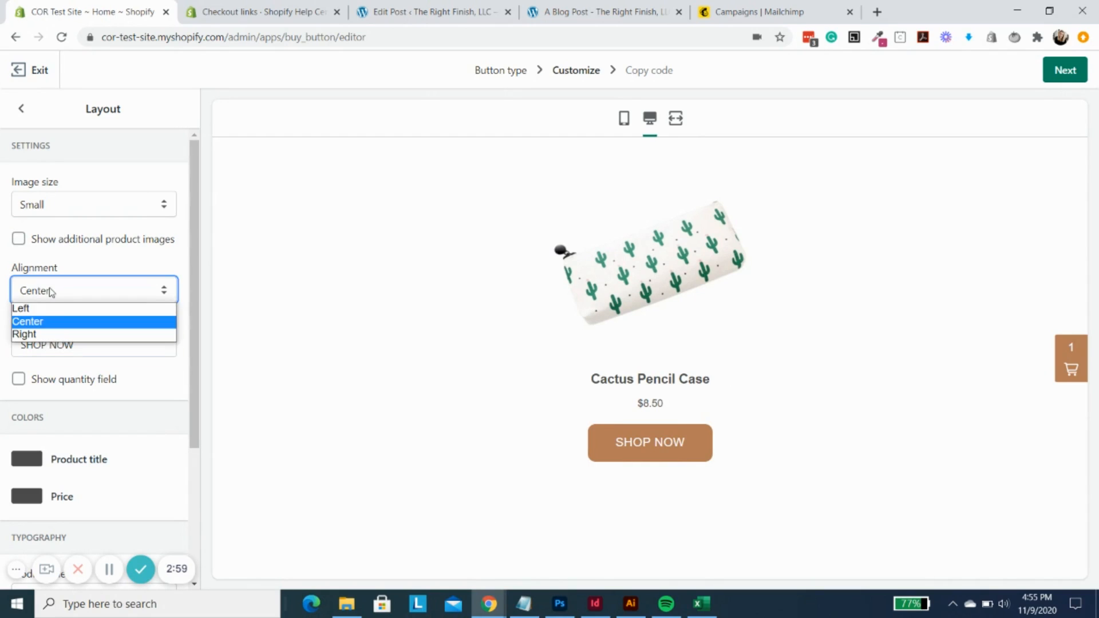
click(131, 279)
click(18, 379)
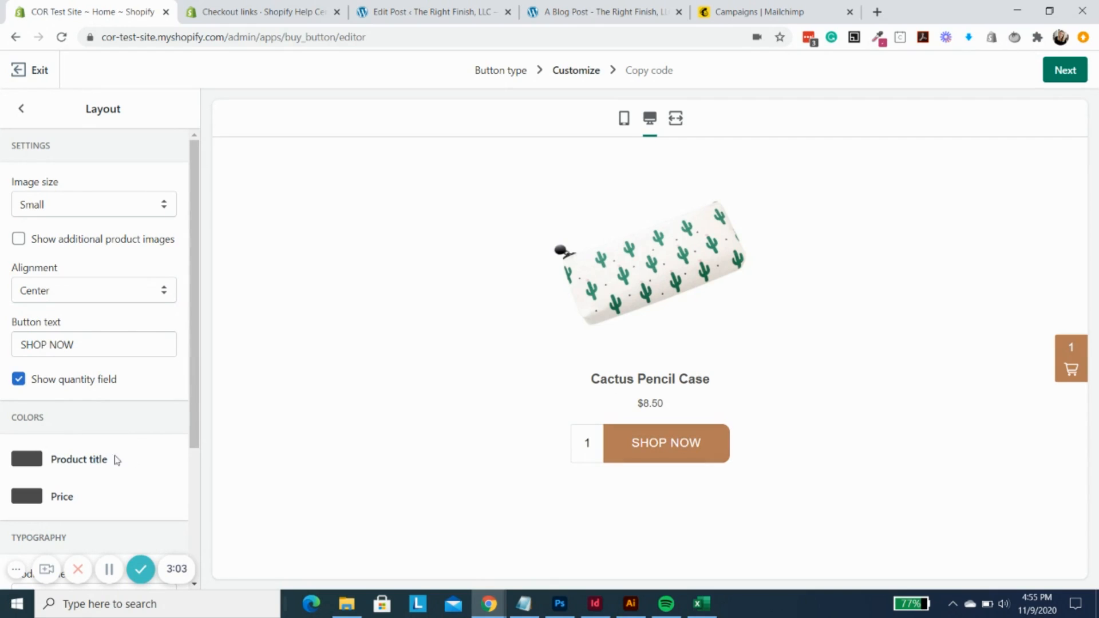
- Examine the colour picker for the price text and close it without choosing a new colour
scroll(109, 458, down, 1)
click(20, 430)
scroll(102, 375, down, 2)
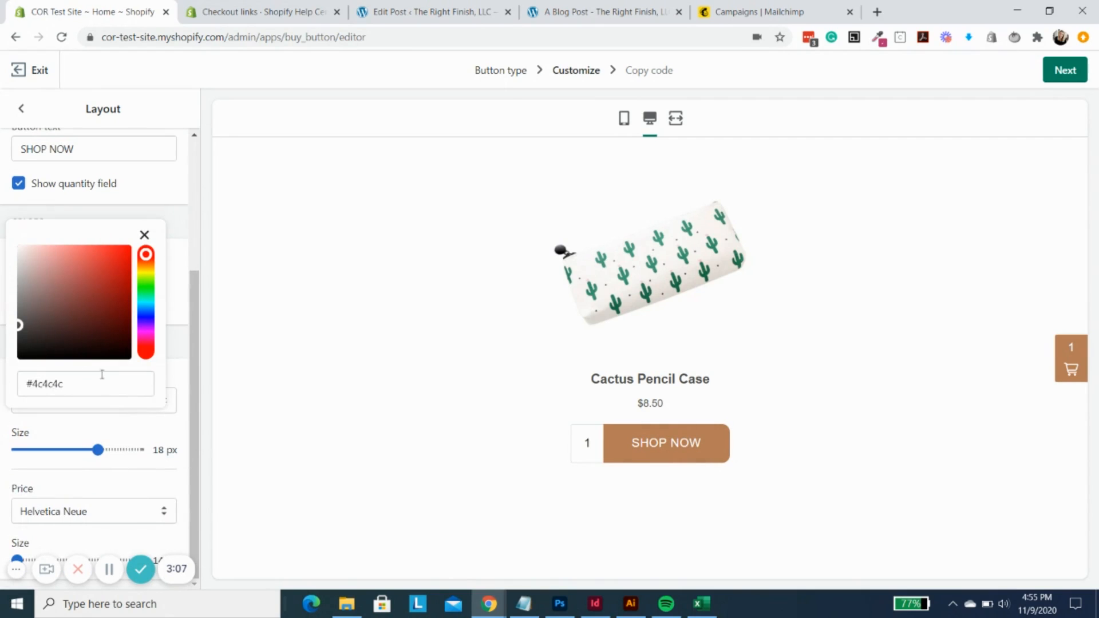
click(181, 376)
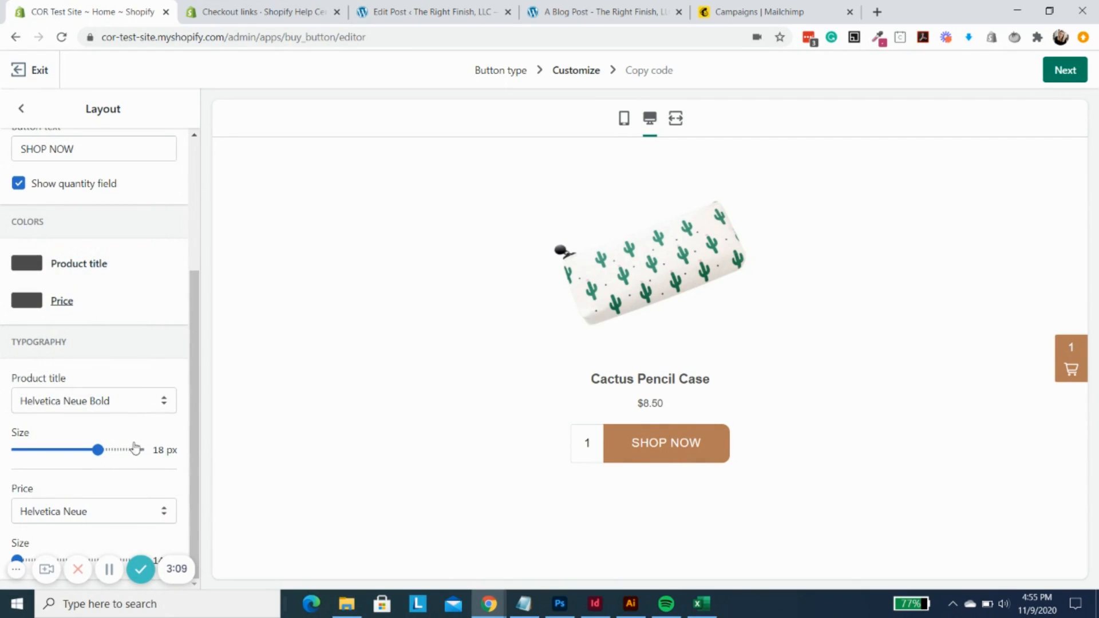
- Set both the product title font and the price font to Open Sans
click(110, 400)
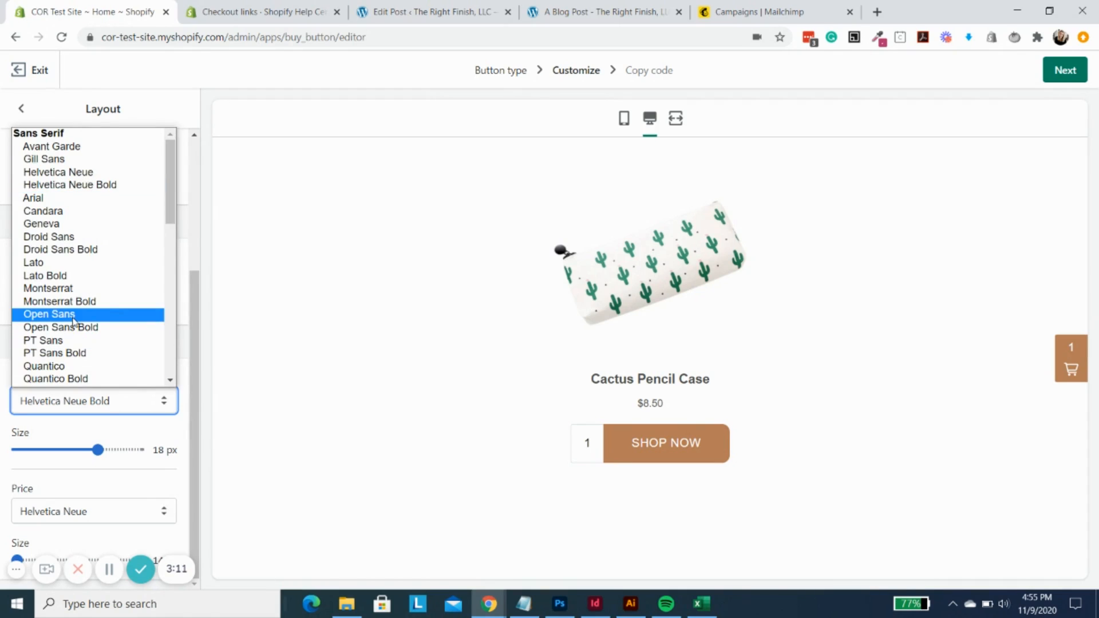
click(49, 314)
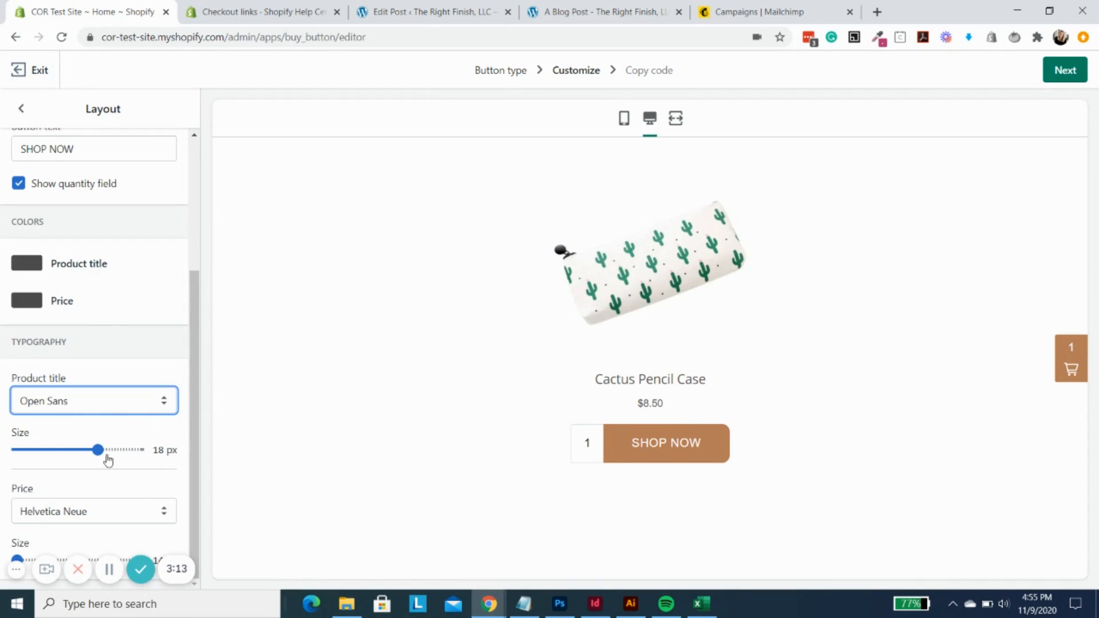
click(82, 515)
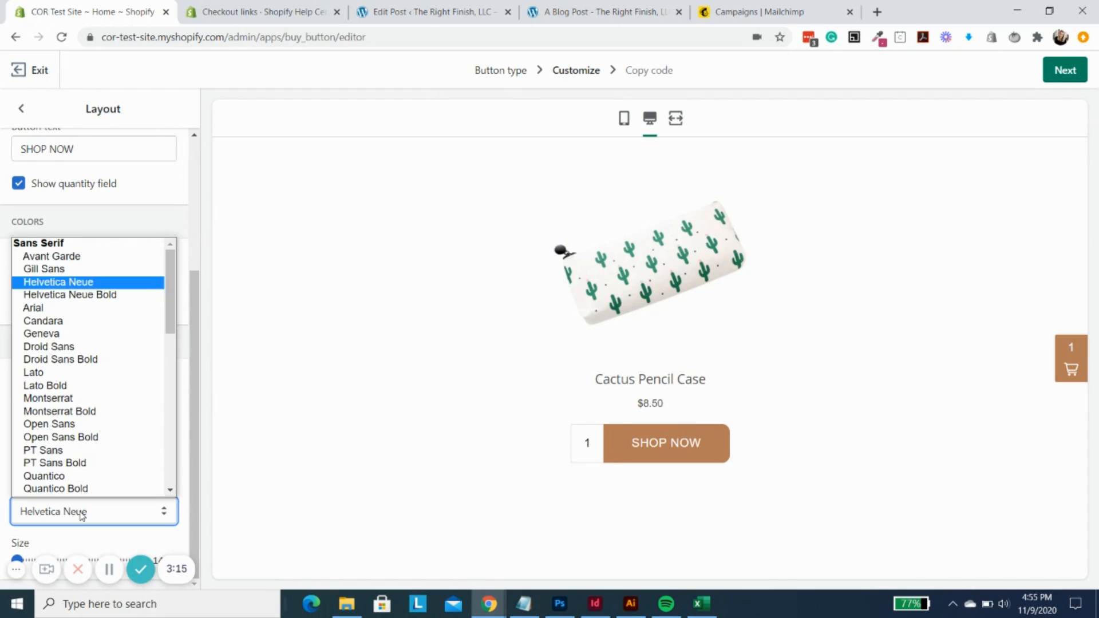
click(80, 427)
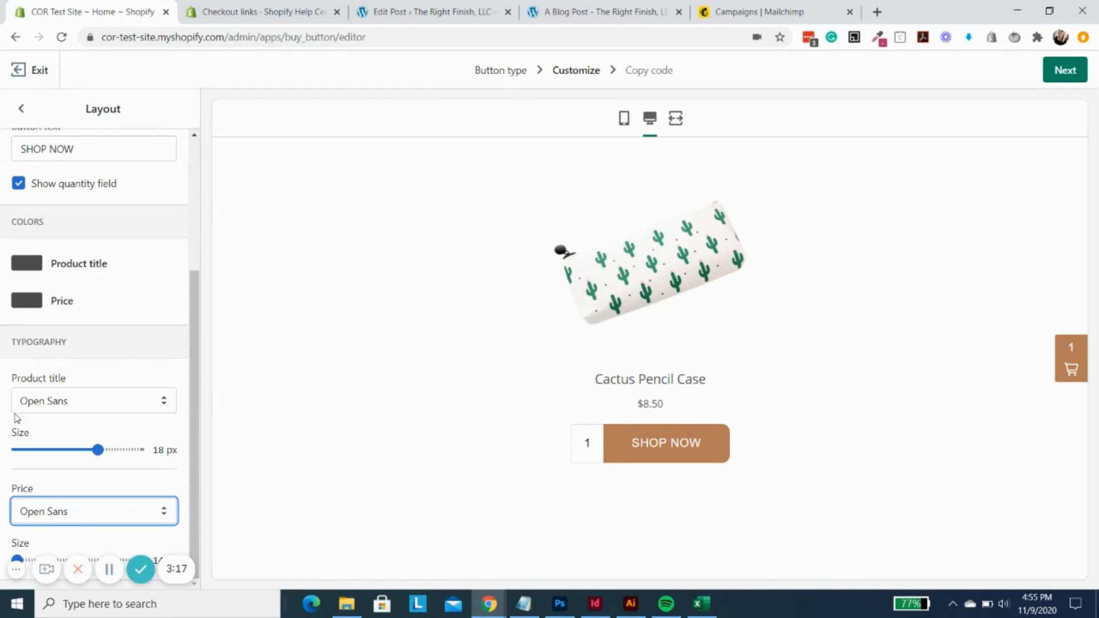
- Enable the order note field in the shopping cart settings and return to the main customization options
click(21, 113)
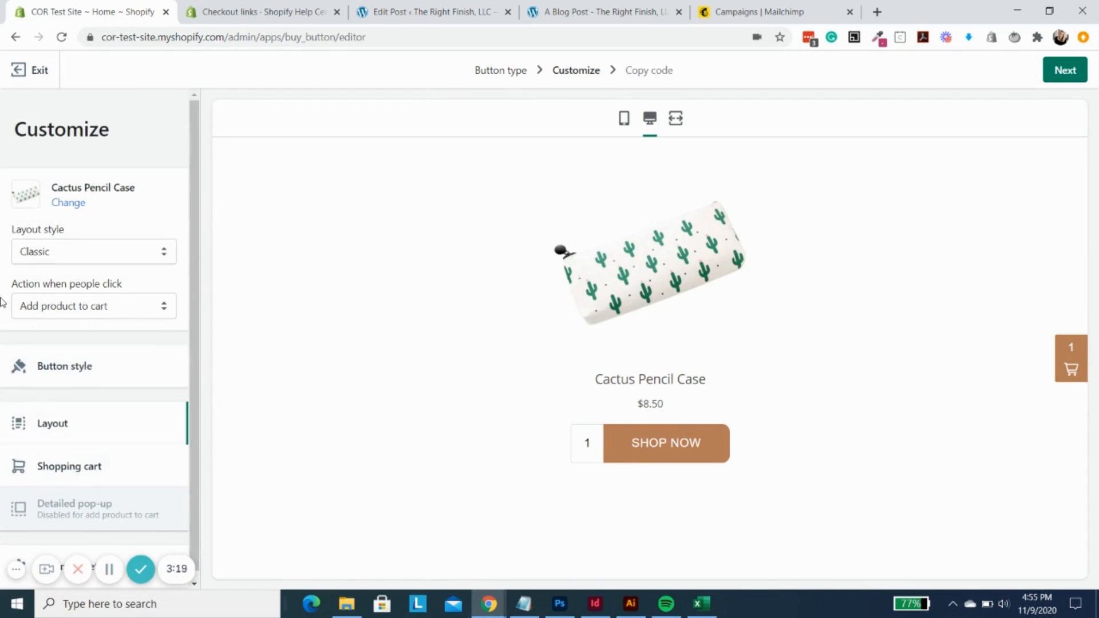
click(91, 467)
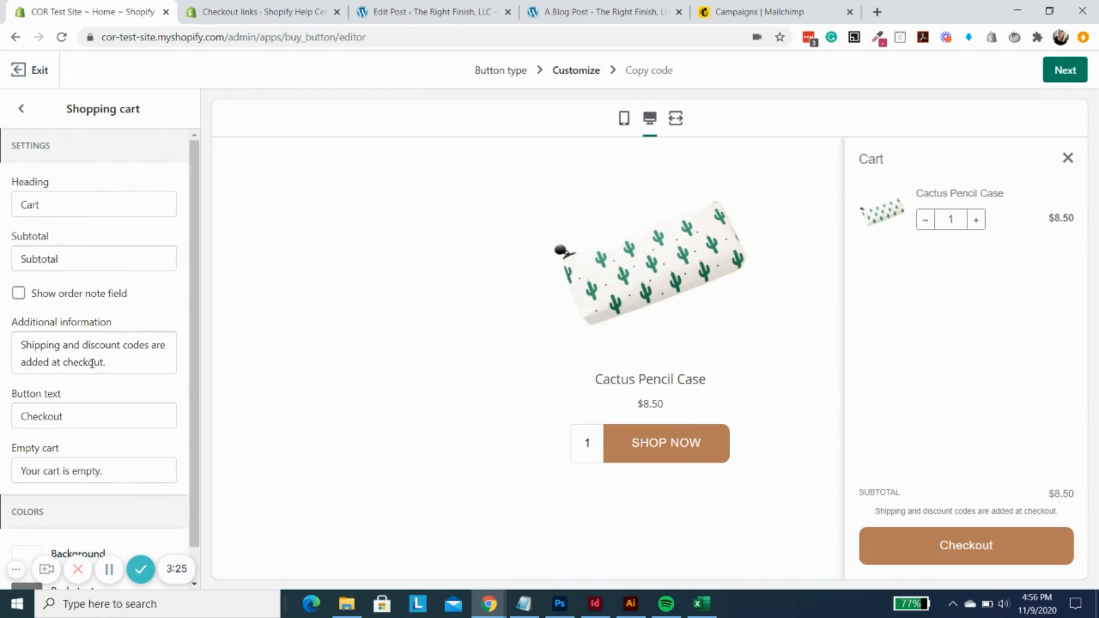
drag(106, 362, 9, 339)
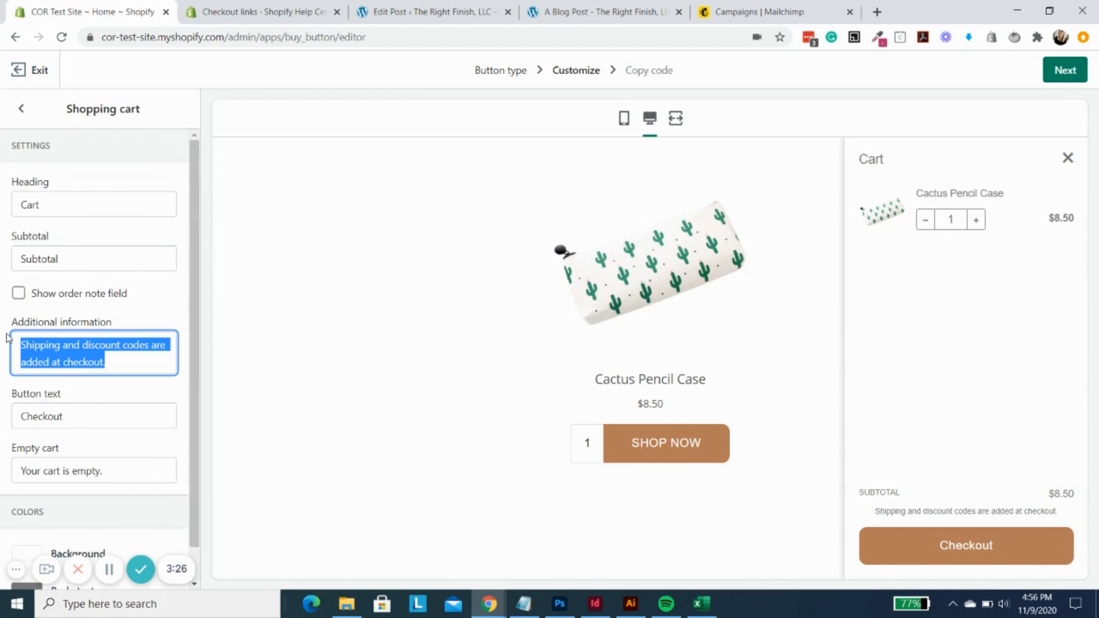
click(120, 363)
click(18, 293)
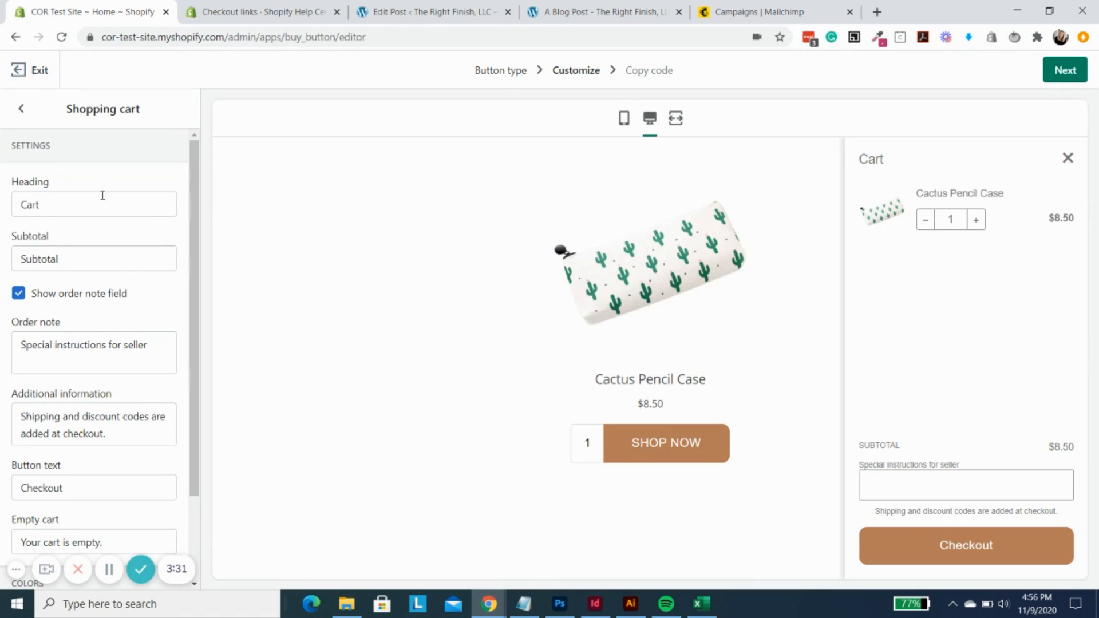
scroll(102, 348, down, 2)
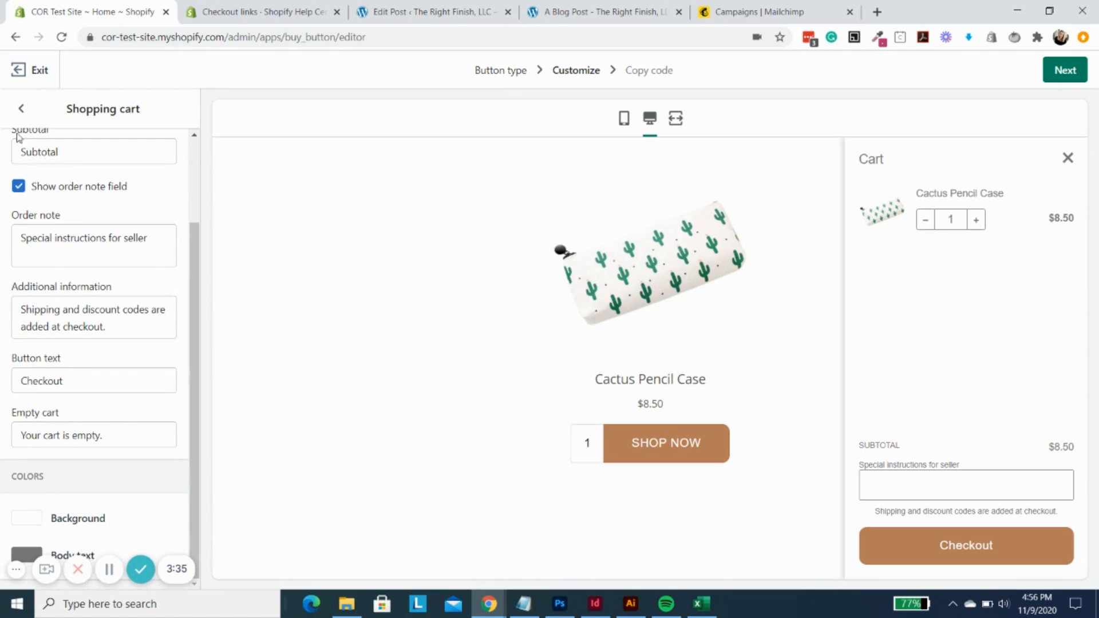
click(18, 115)
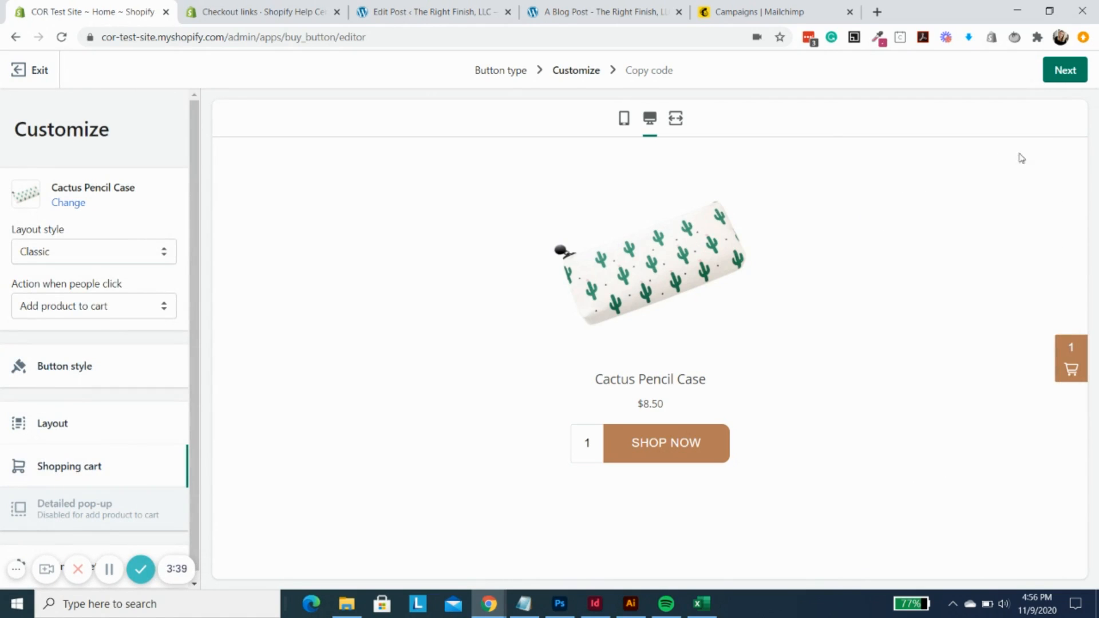
- Finish customizing and copy the generated Buy Button embed code
click(1067, 73)
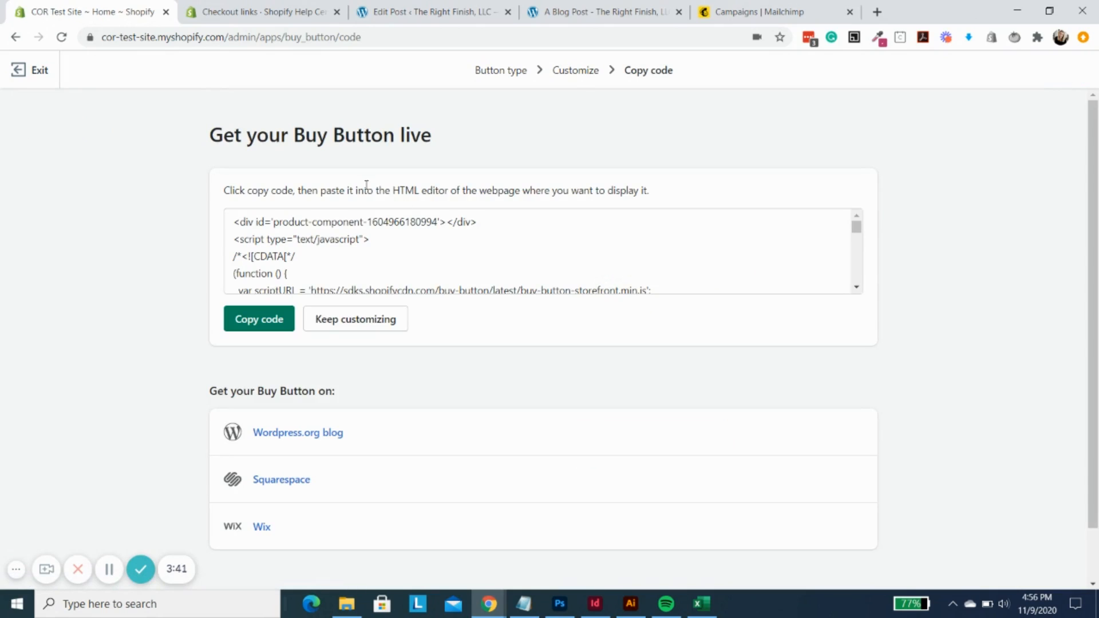
scroll(315, 232, down, 10)
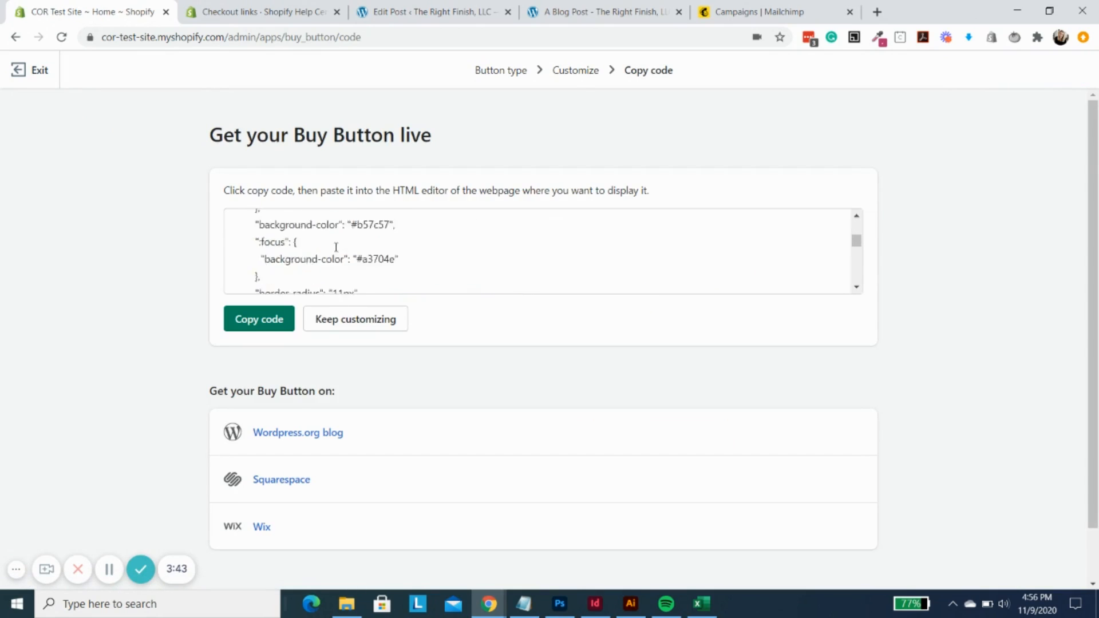
click(259, 319)
scroll(122, 323, down, 1)
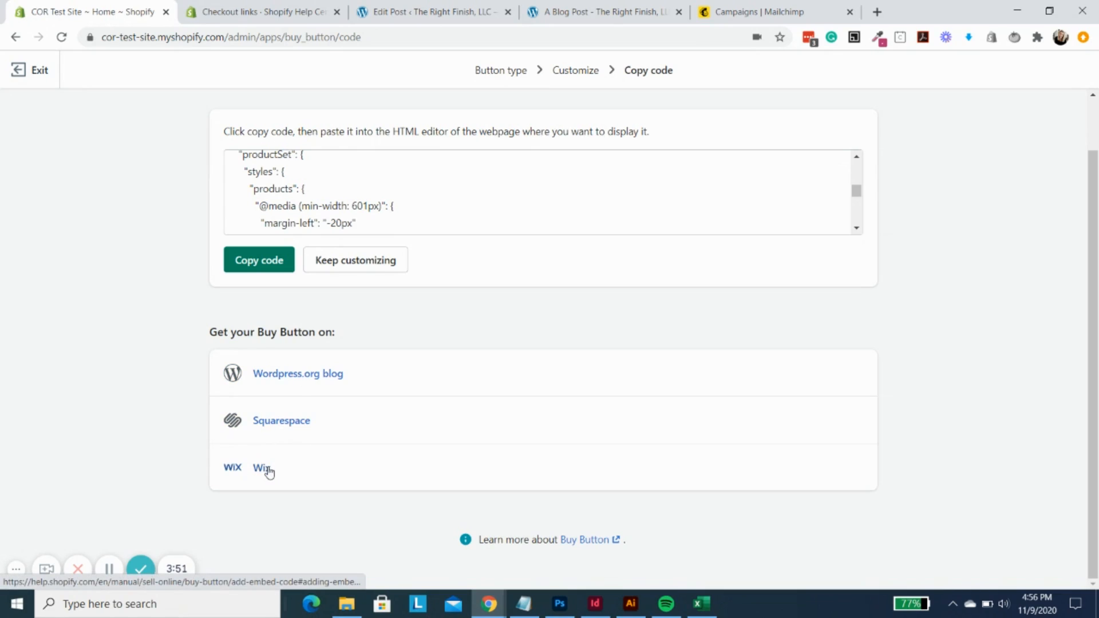
- Switch to the WordPress post editor and paste the Buy Button code into the HTML source above the "Morbi consequat" paragraph
click(432, 12)
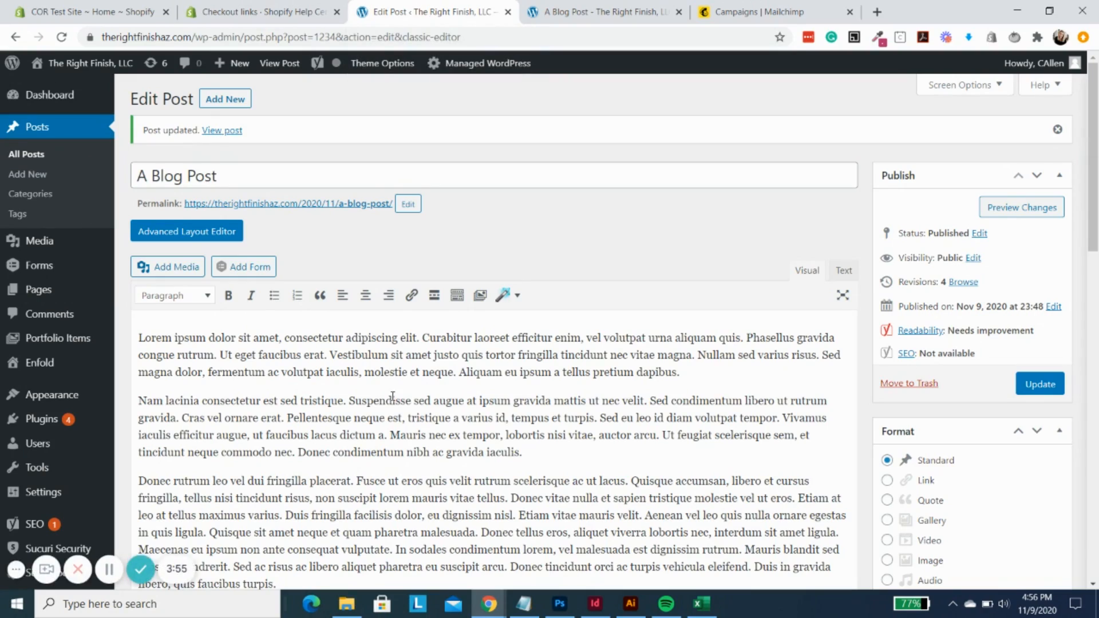
scroll(394, 396, down, 2)
scroll(394, 396, down, 2)
scroll(614, 315, up, 3)
click(840, 273)
scroll(250, 477, down, 2)
scroll(250, 477, down, 2)
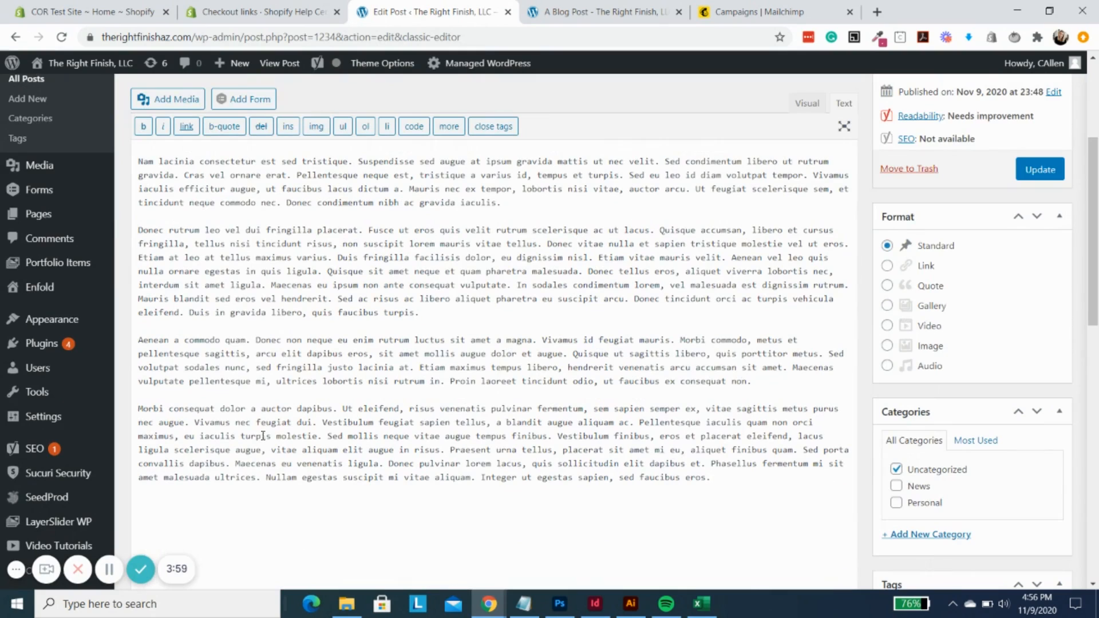
scroll(786, 376, down, 10)
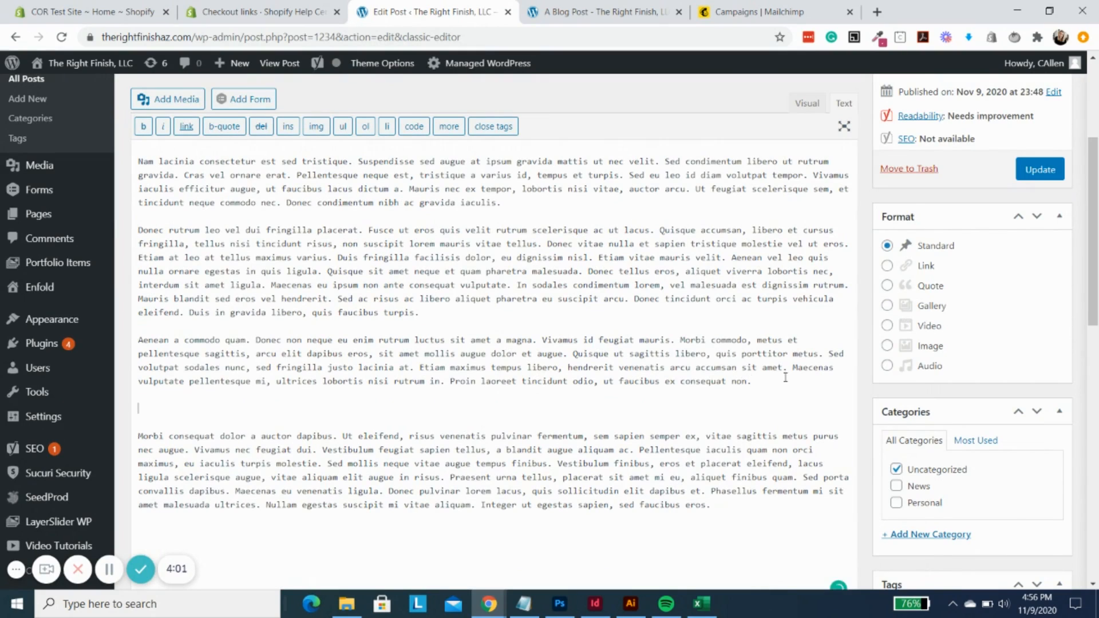
- Return the post to the visual view, check the embedded code's placement, and update the post
click(808, 103)
scroll(579, 258, down, 1)
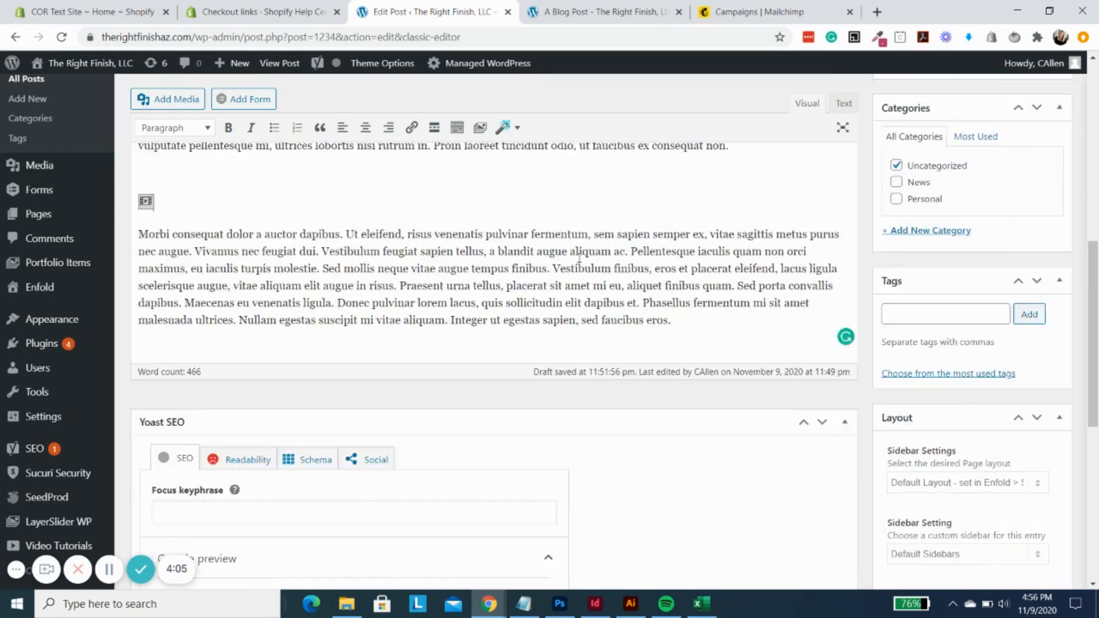
scroll(579, 258, down, 4)
scroll(518, 256, up, 6)
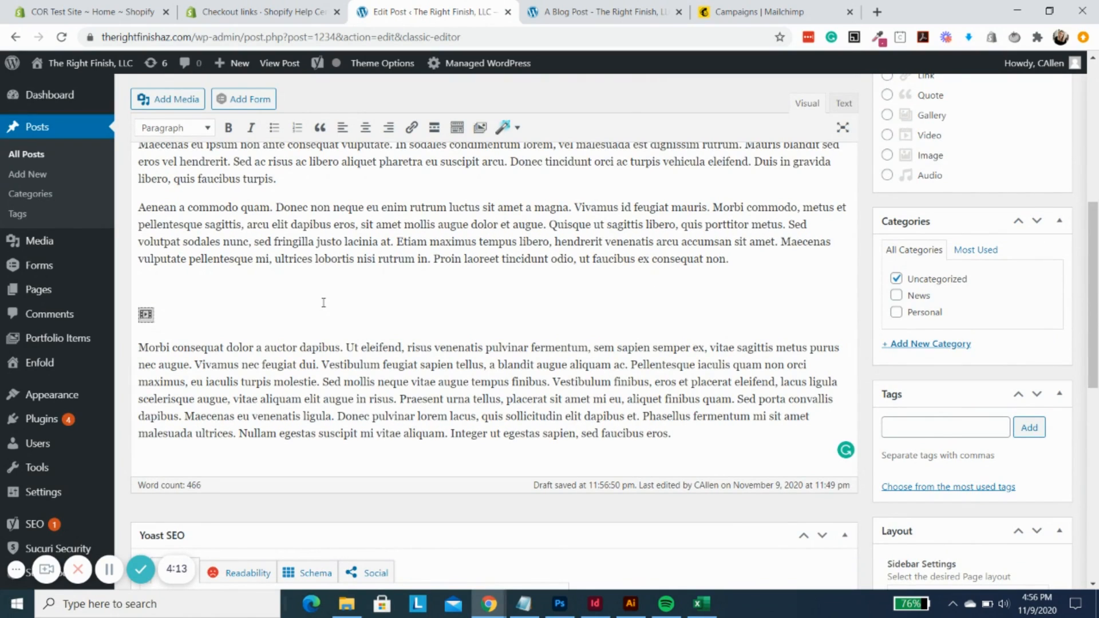
scroll(1055, 381, up, 3)
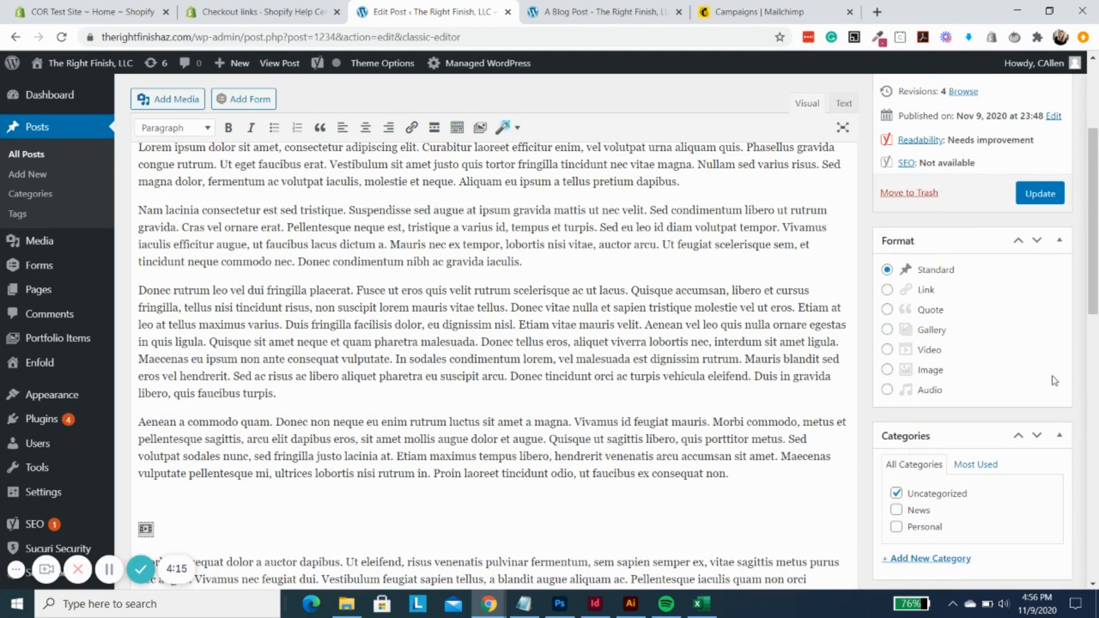
click(1041, 193)
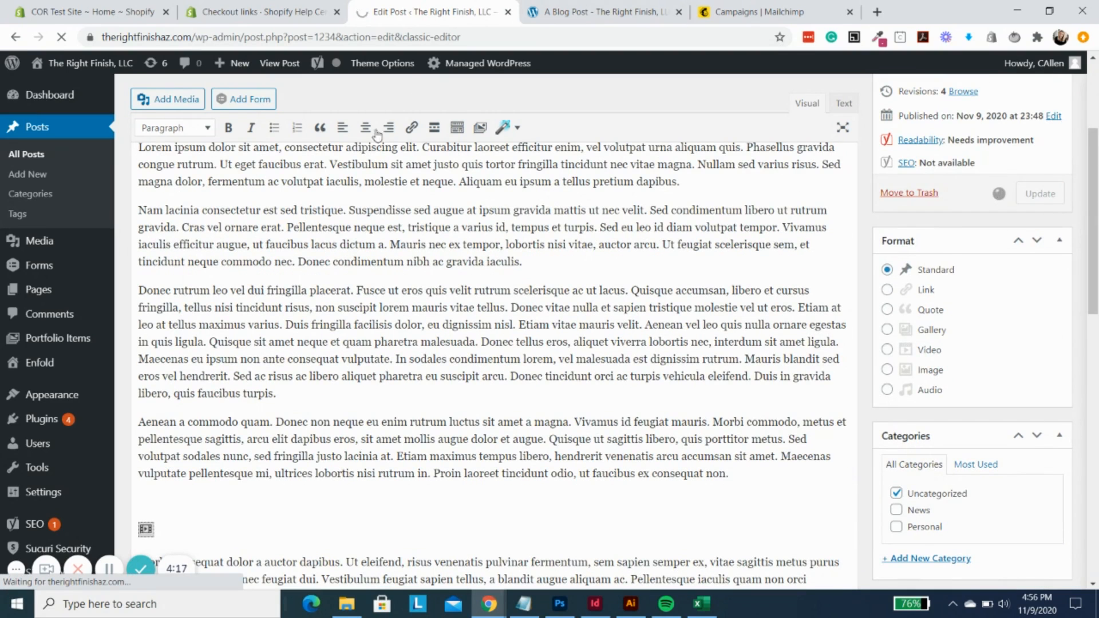
- Reload the blog post preview and examine the embedded Cactus Pencil Case product
click(601, 12)
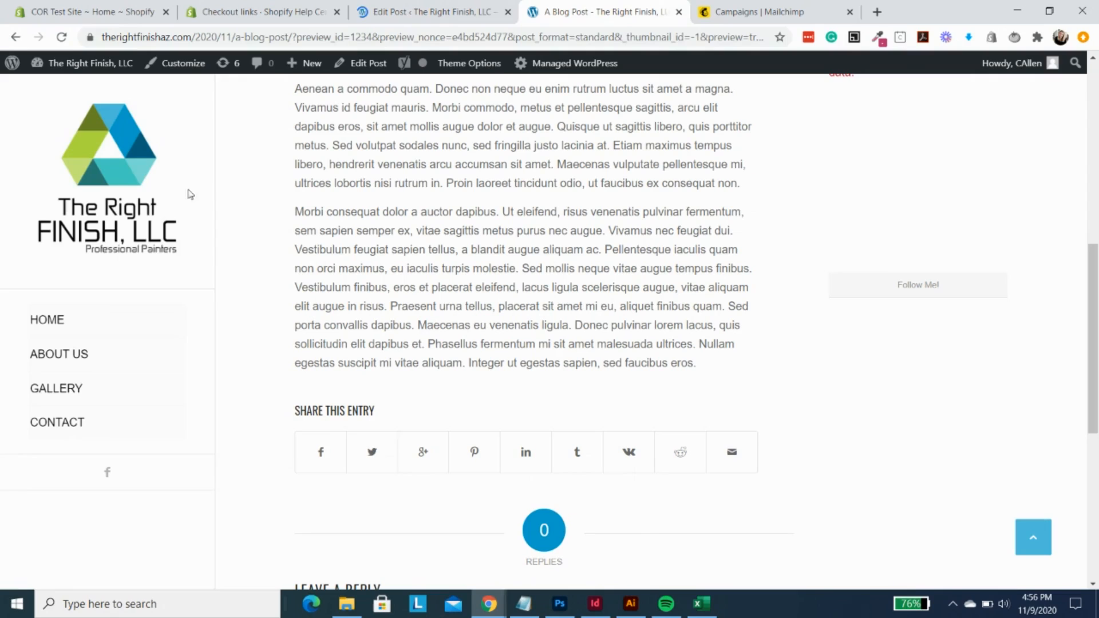
click(62, 38)
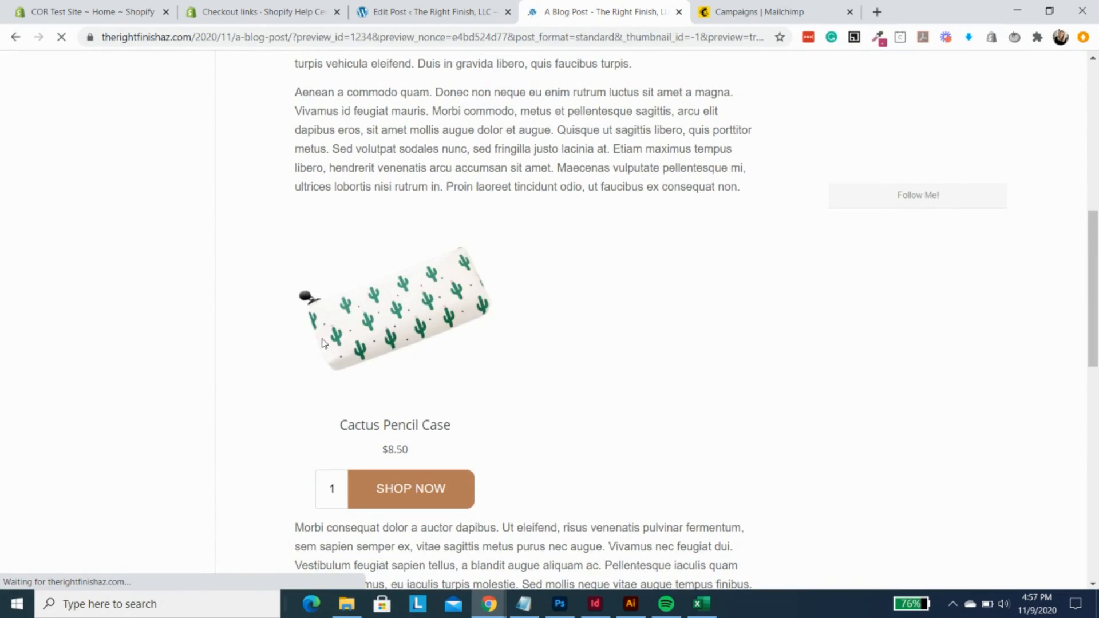
scroll(574, 300, down, 3)
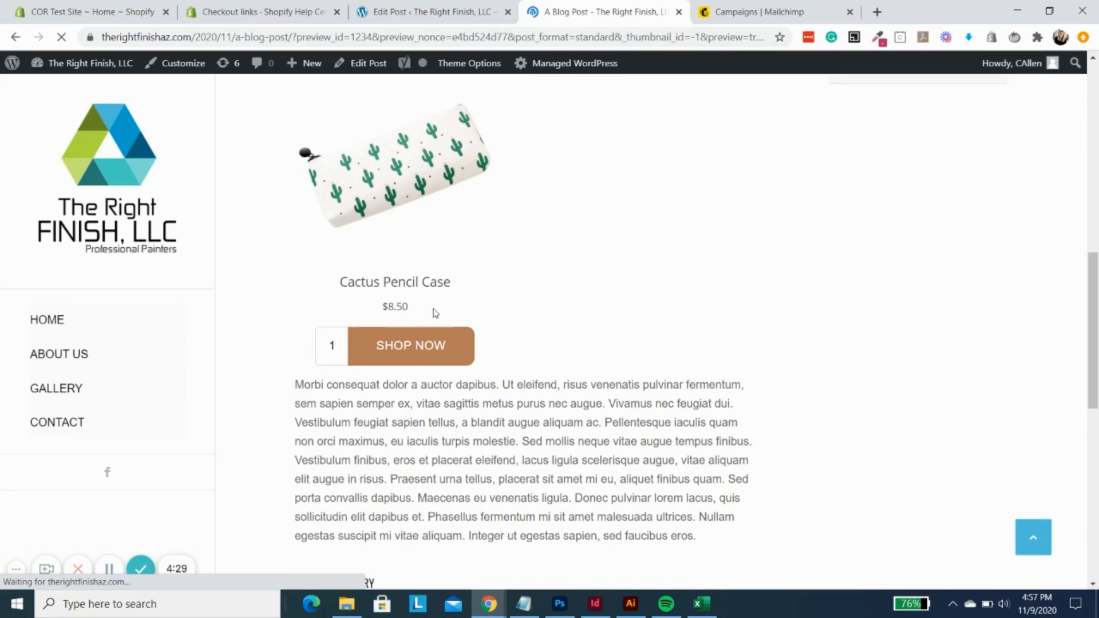
- Test the embedded SHOP NOW button by adding the pencil case to the cart and opening checkout, then close the checkout window and cart
click(407, 348)
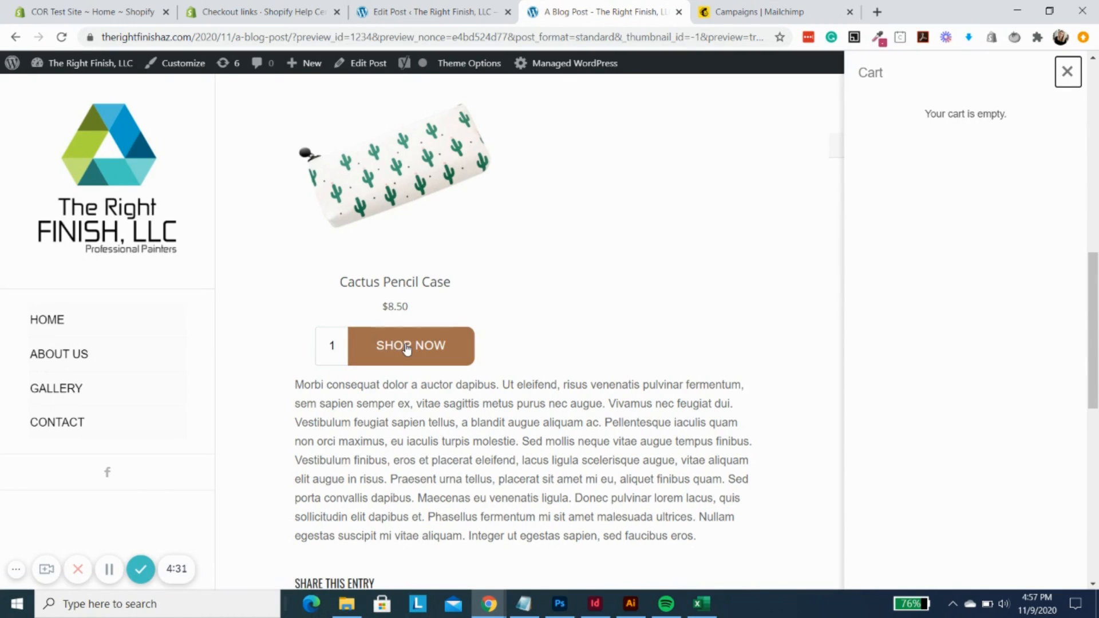
click(982, 559)
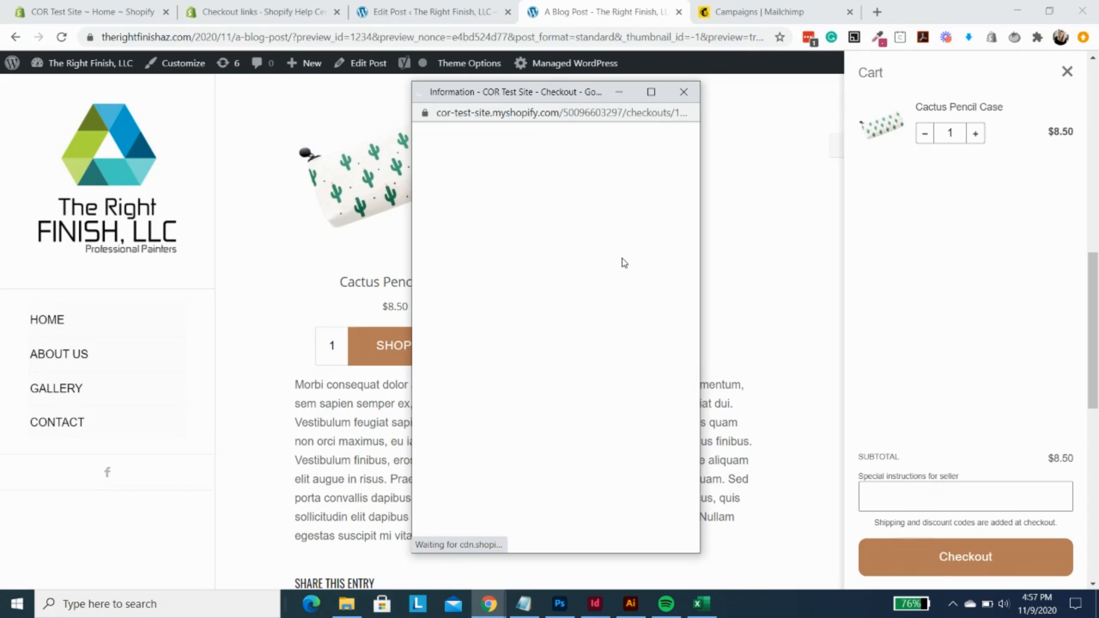
scroll(624, 343, down, 4)
scroll(624, 350, down, 3)
scroll(635, 372, up, 6)
click(682, 92)
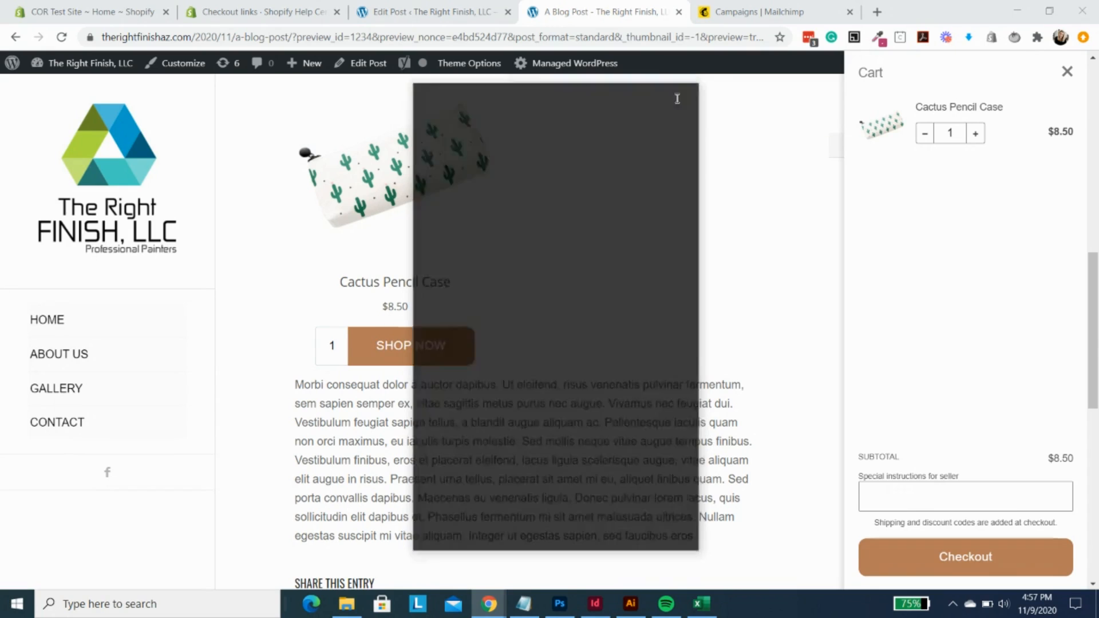
click(1067, 71)
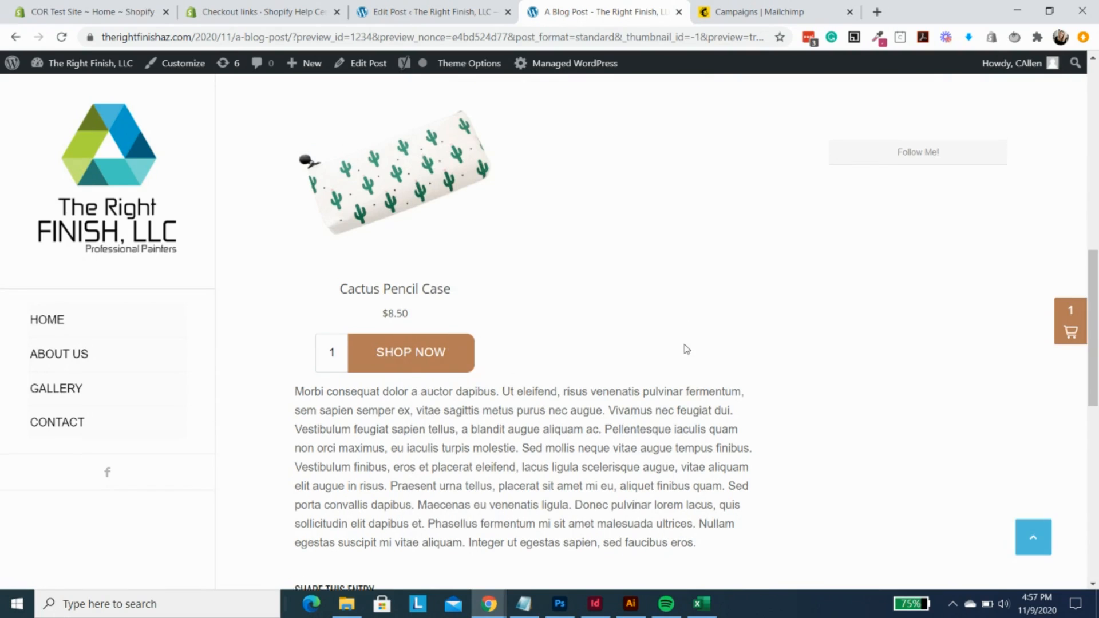
scroll(687, 349, up, 10)
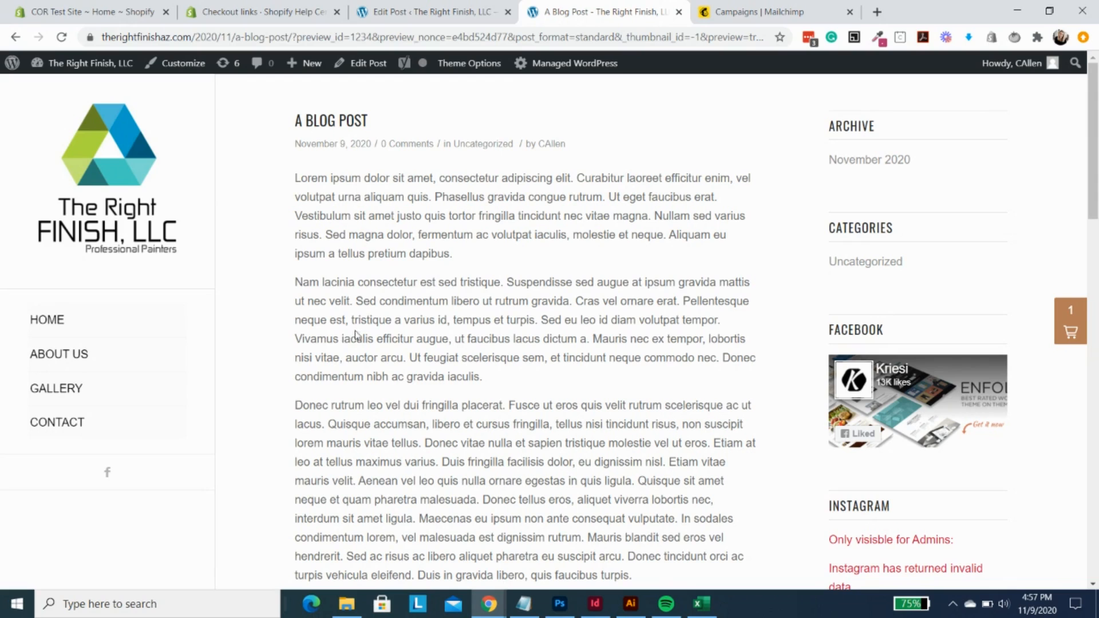
- Switch back to Shopify, exit the Buy Button editor, and open the list of all products
click(94, 11)
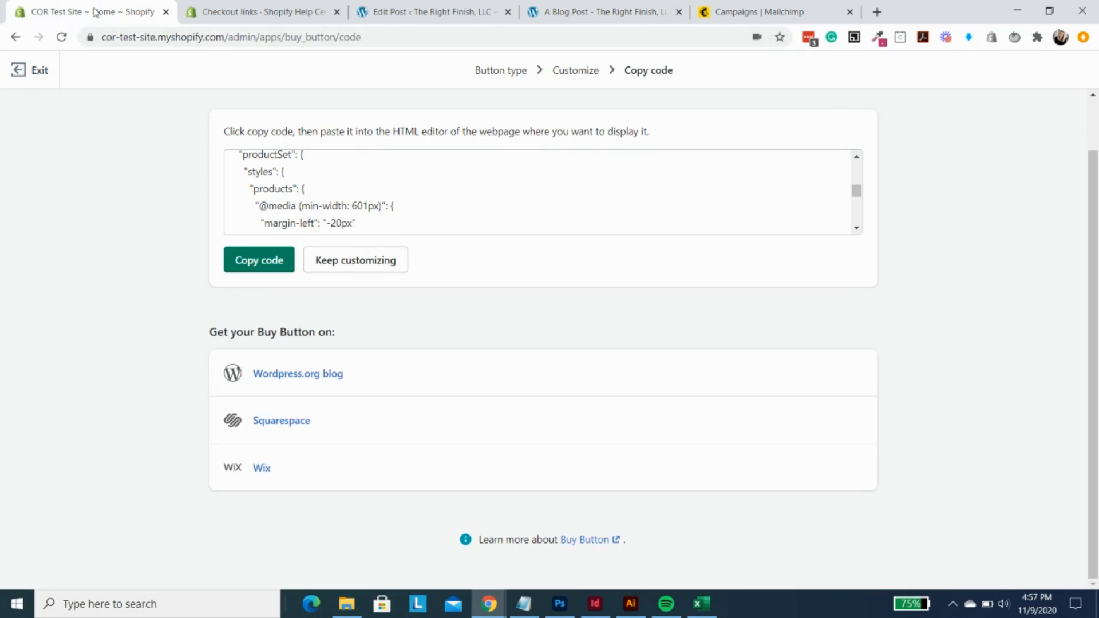
click(28, 72)
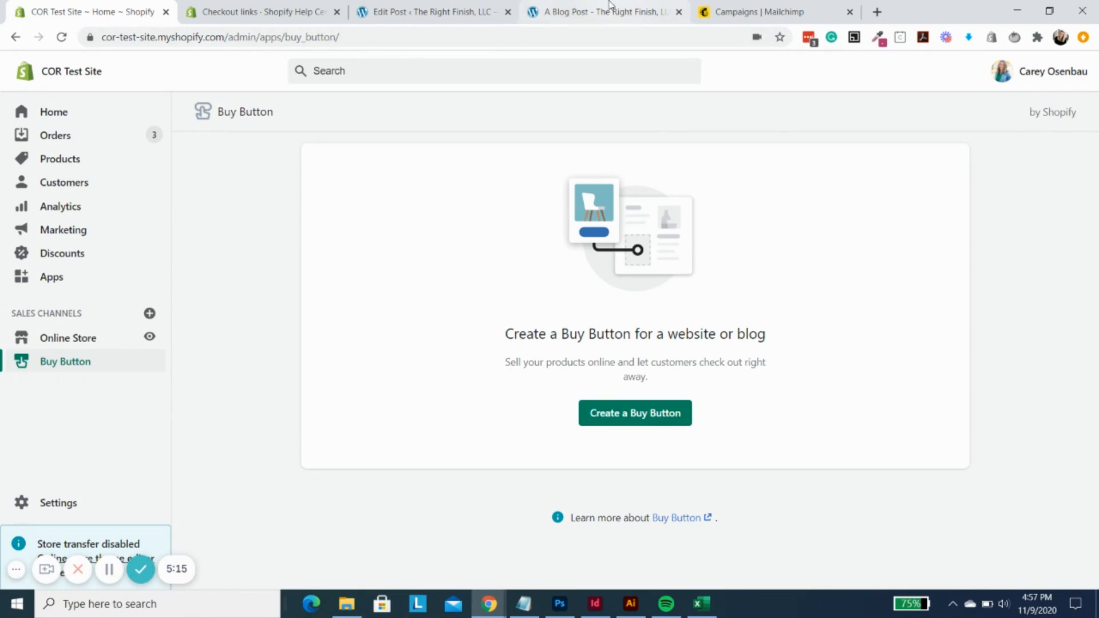
click(59, 159)
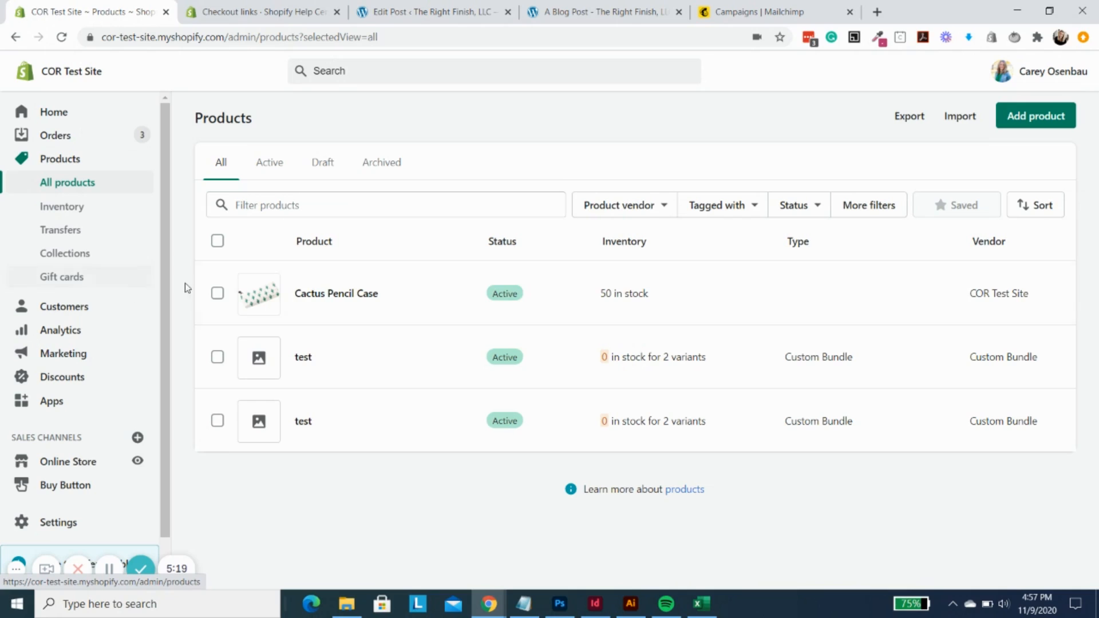
- Open the Cactus Pencil Case product, create a checkout link for its default variant, and copy the link
click(355, 294)
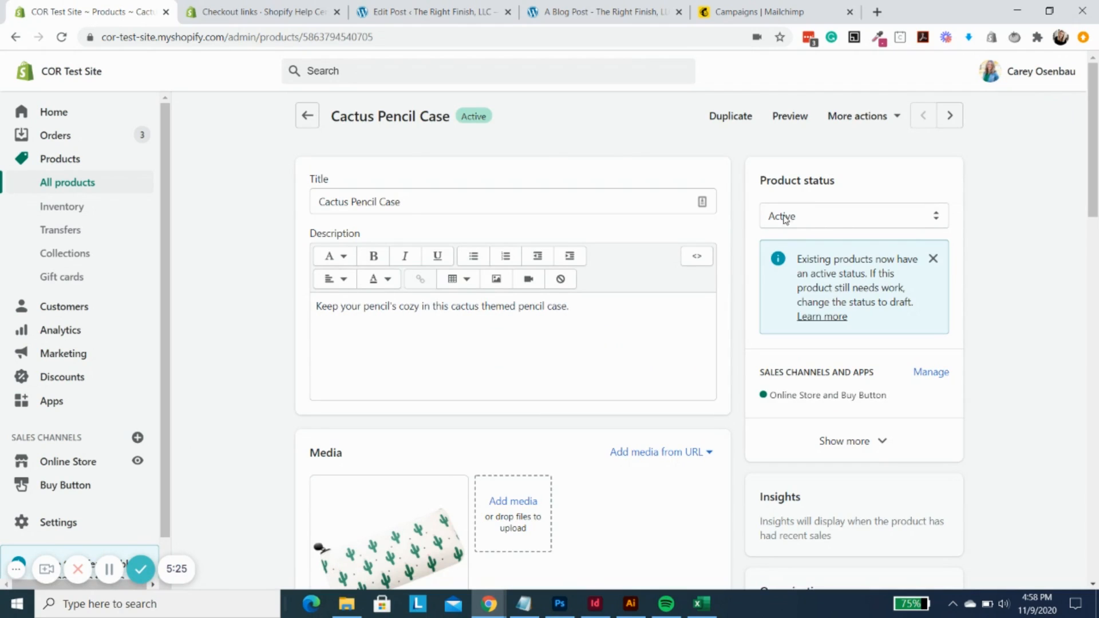
click(897, 118)
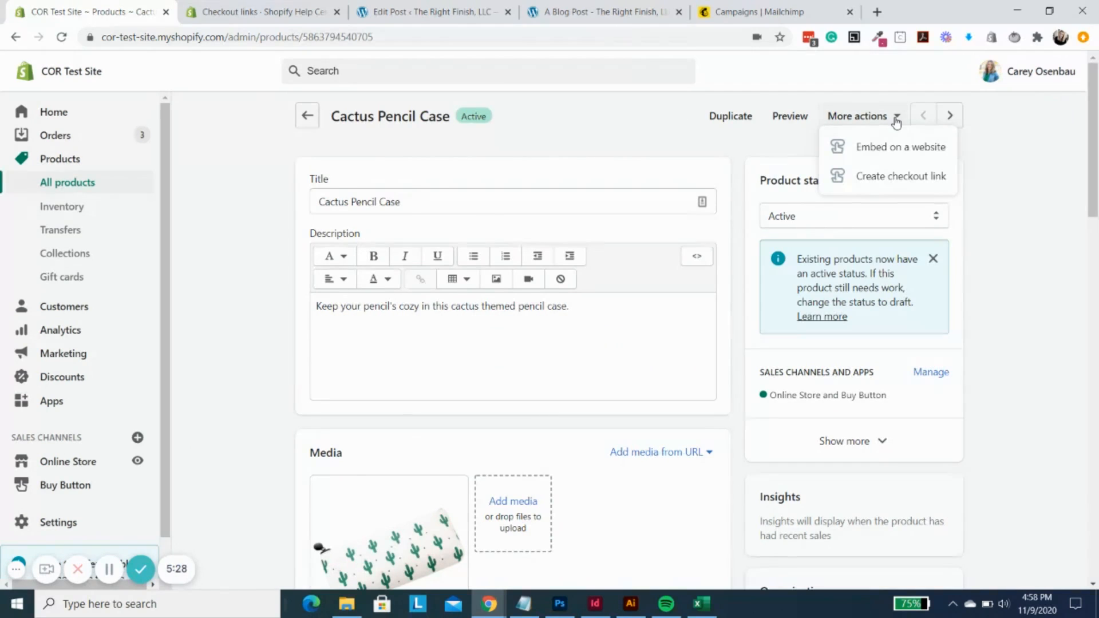
click(895, 180)
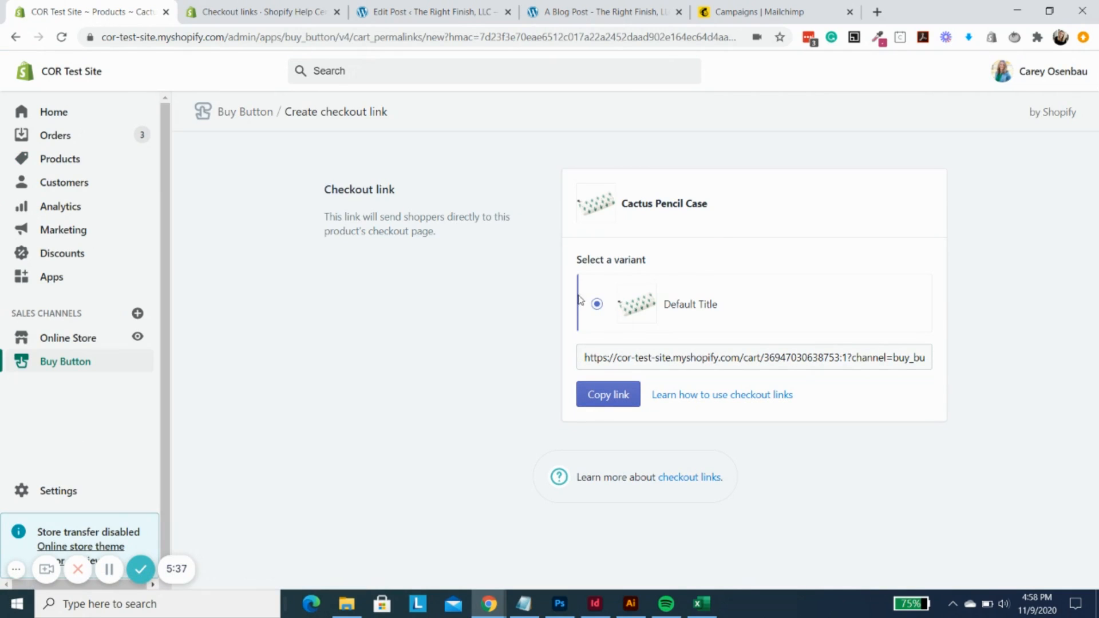
click(620, 398)
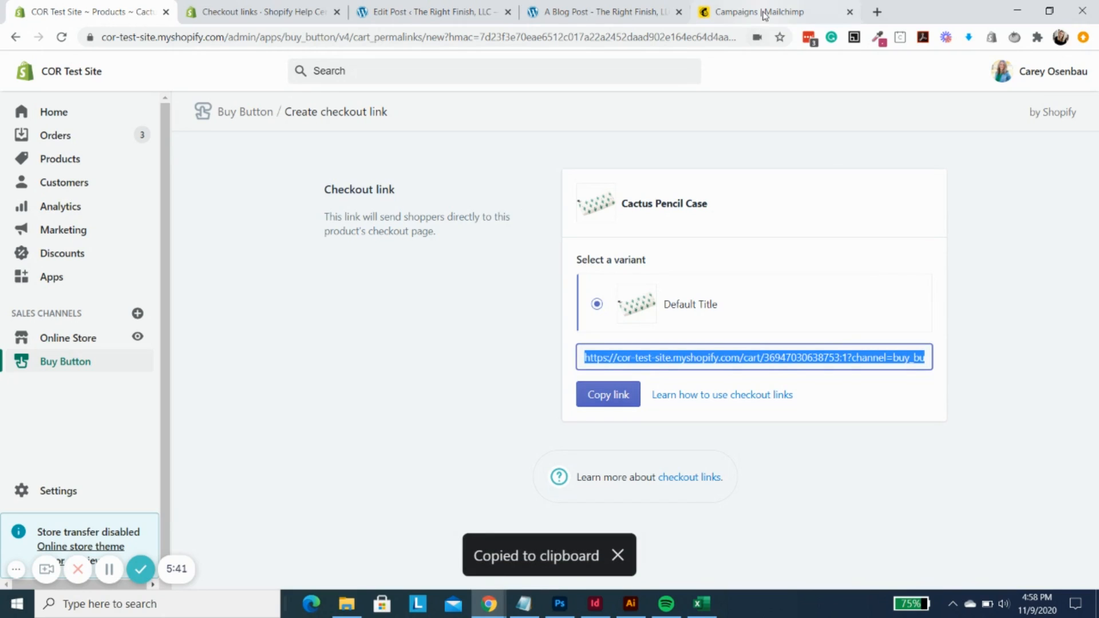
- Switch to Mailchimp and open the draft email campaign's content design for editing
click(763, 14)
scroll(673, 336, down, 2)
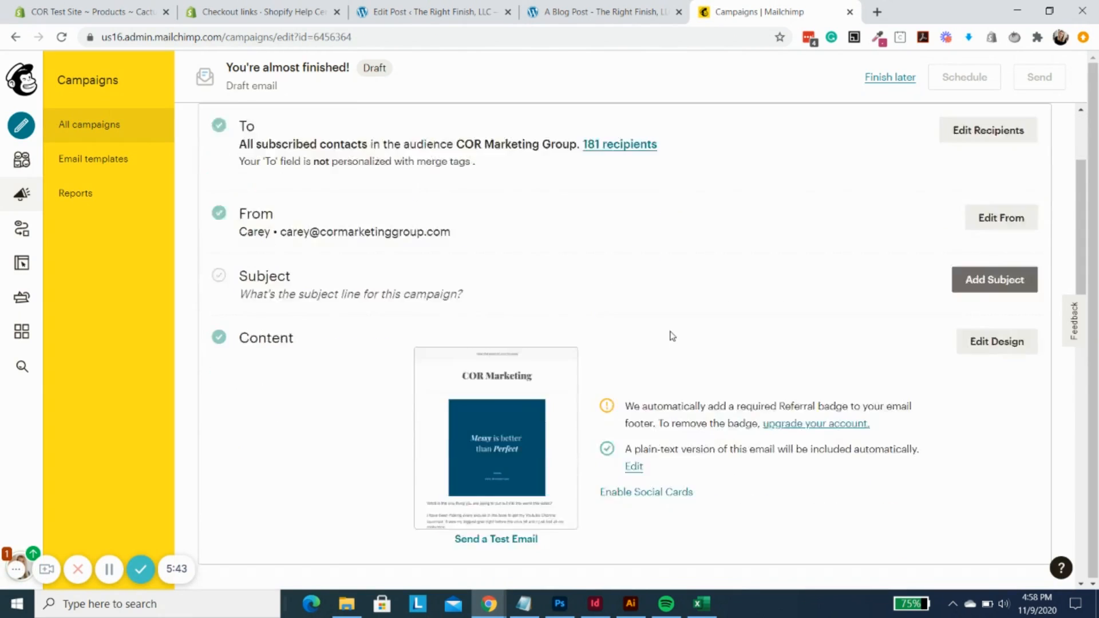
scroll(673, 337, down, 2)
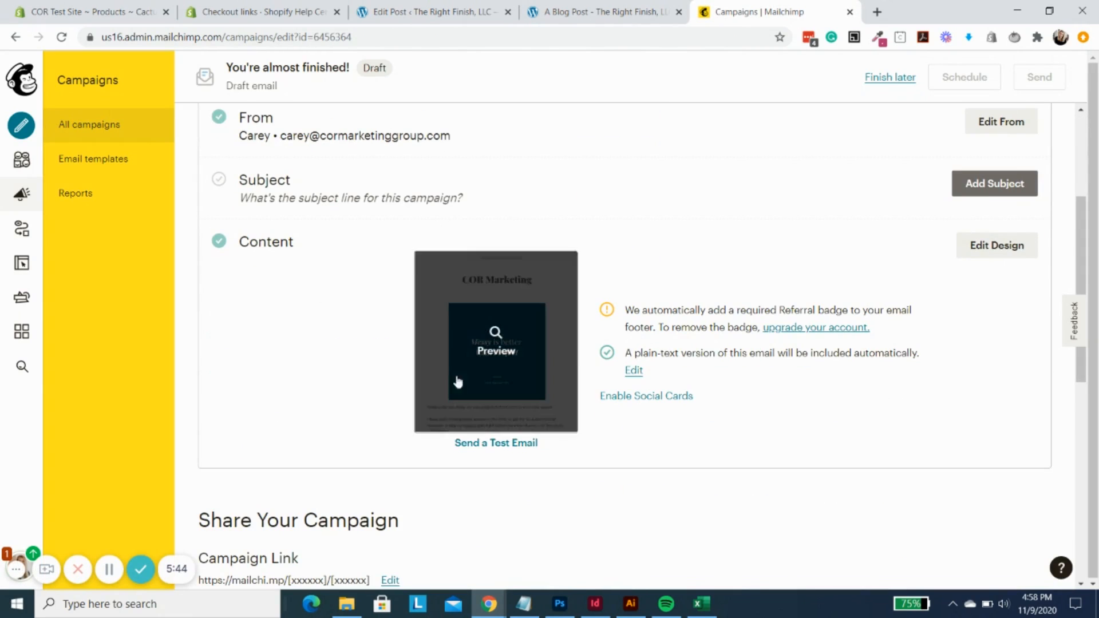
click(1001, 246)
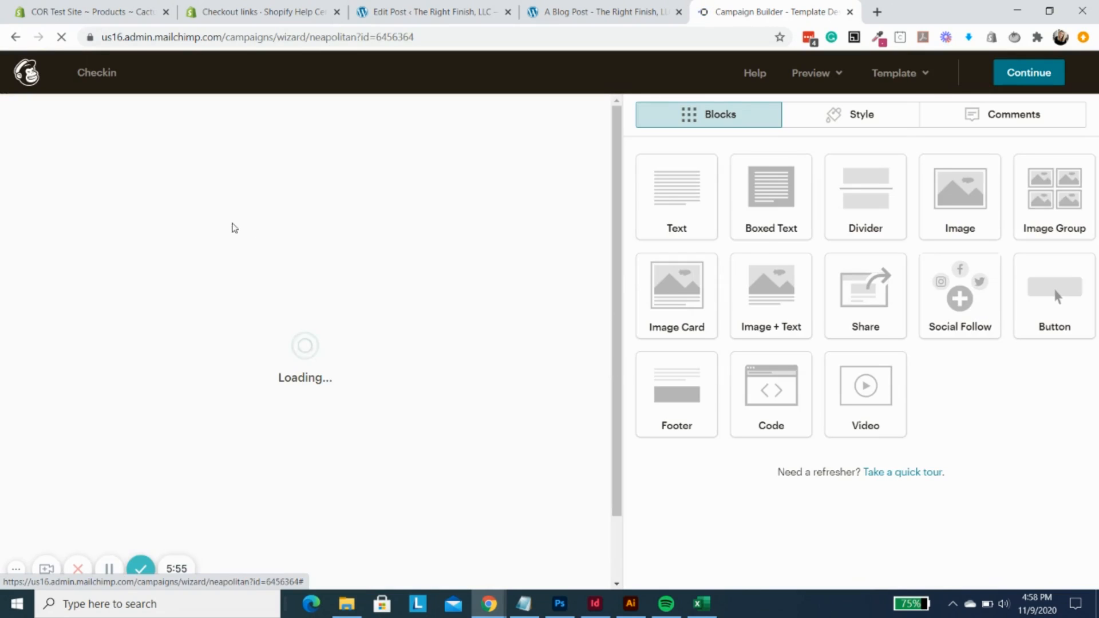
- Add a Button block directly below the email's main text, above the divider and Episode 58 image
scroll(515, 345, down, 12)
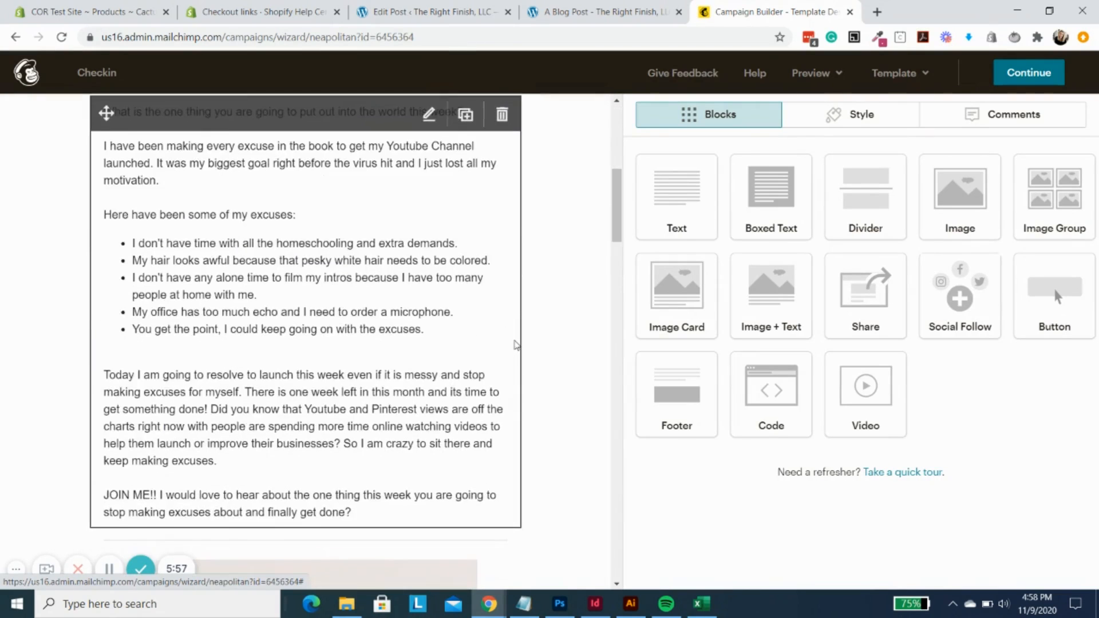
scroll(517, 344, down, 14)
scroll(517, 344, up, 5)
scroll(518, 344, up, 10)
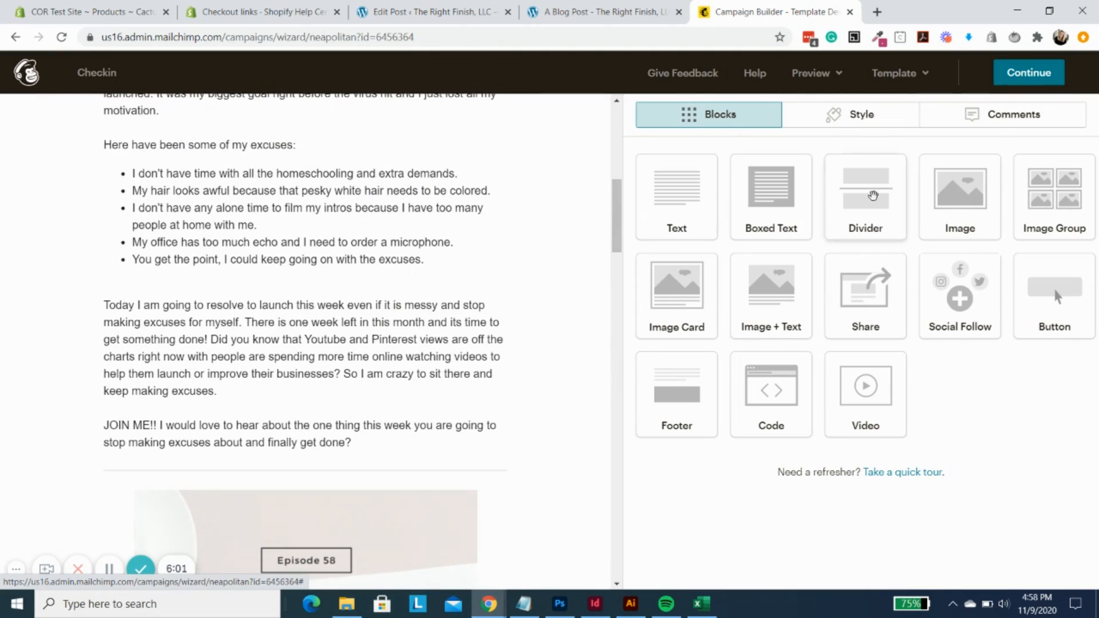
drag(1053, 269, 288, 462)
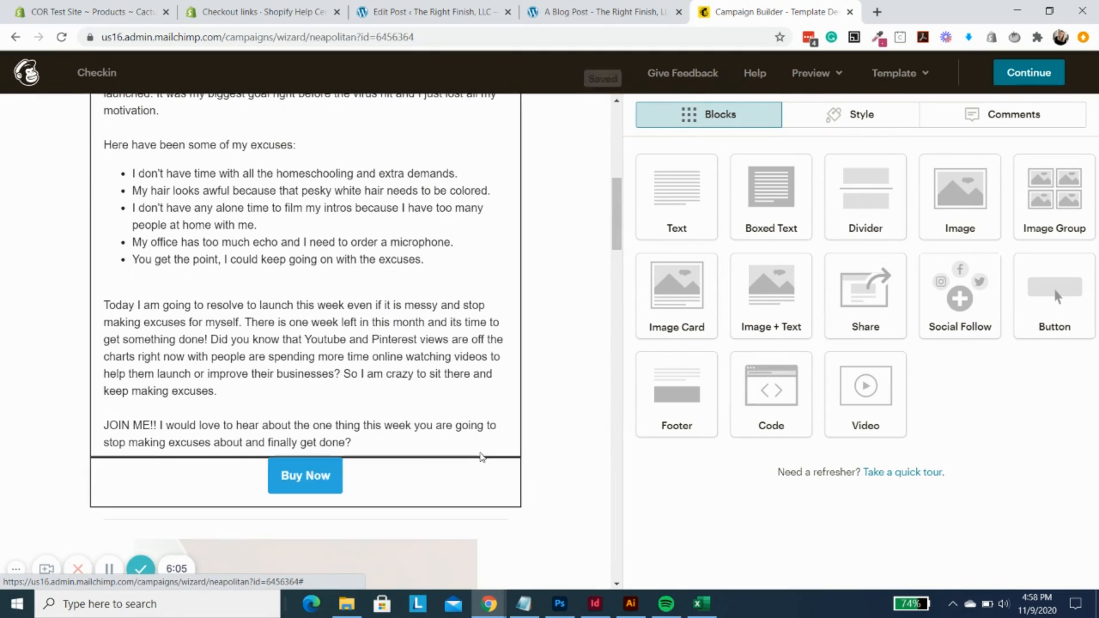
- Set the new button's text to SHOP NOW
key(Caps_Lock)
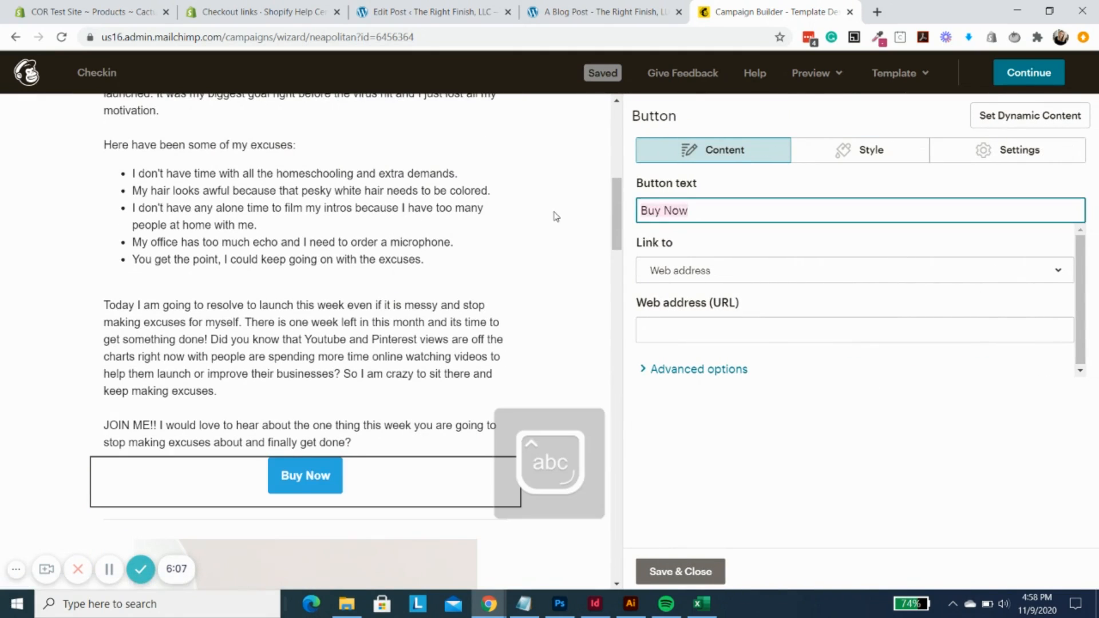
text(shop)
key(BackSpace)
key(BackSpace)
key(BackSpace)
key(BackSpace)
key(Caps_Lock)
text(SHOP NOW)
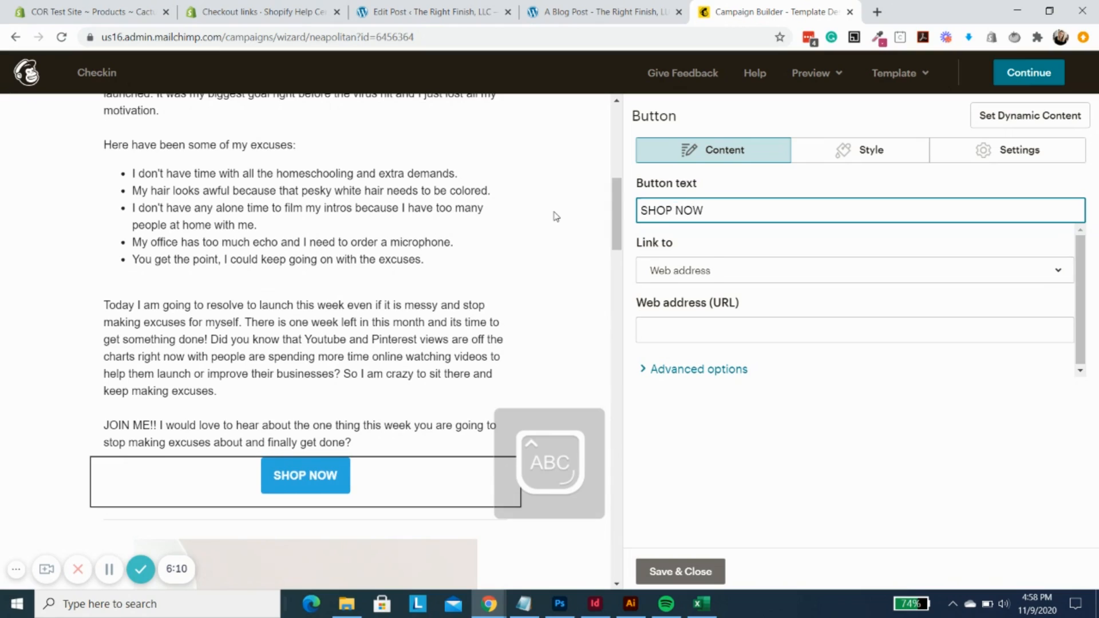
- Link the SHOP NOW button to the copied Shopify checkout link as a web address and save the block
click(712, 270)
click(738, 274)
click(715, 331)
key(ctrl+v)
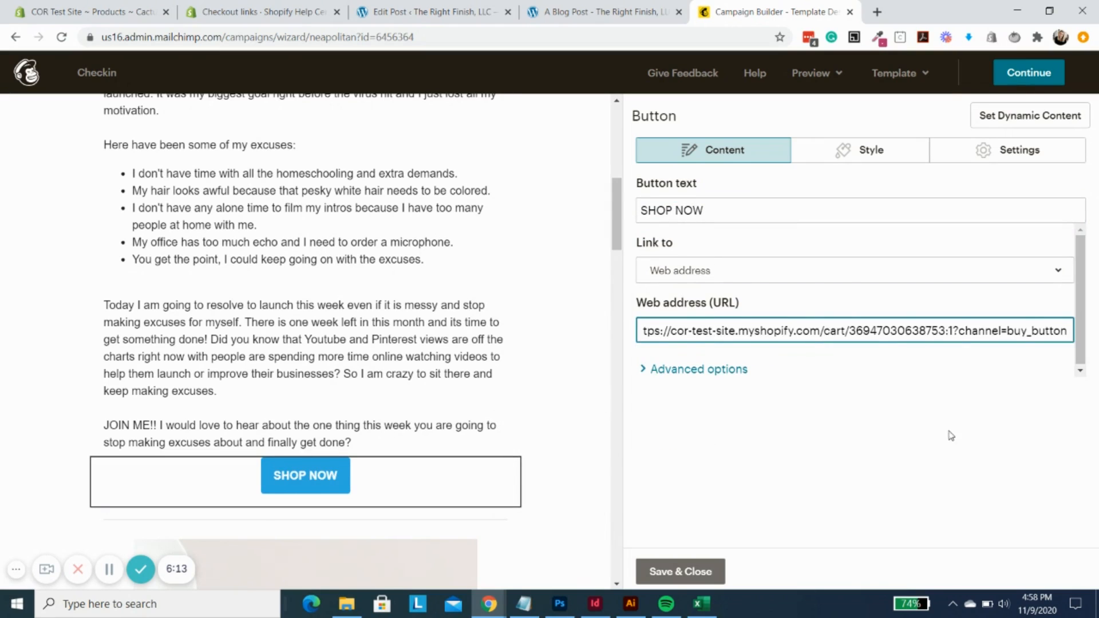
click(680, 572)
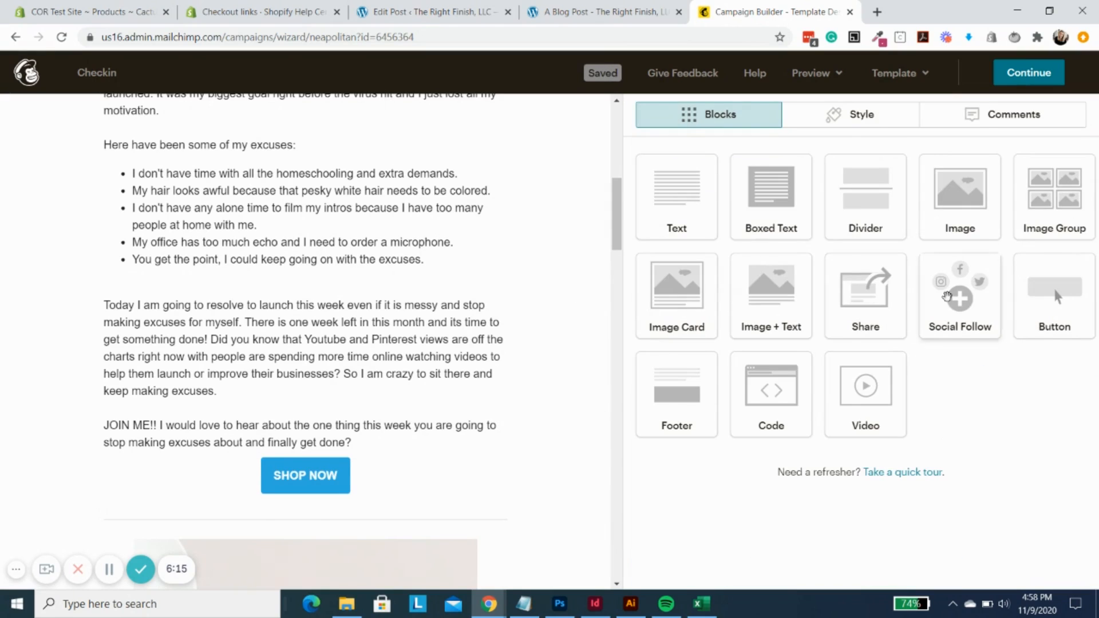
- Preview the email, test its SHOP NOW button, and examine the checkout page it opens
click(810, 72)
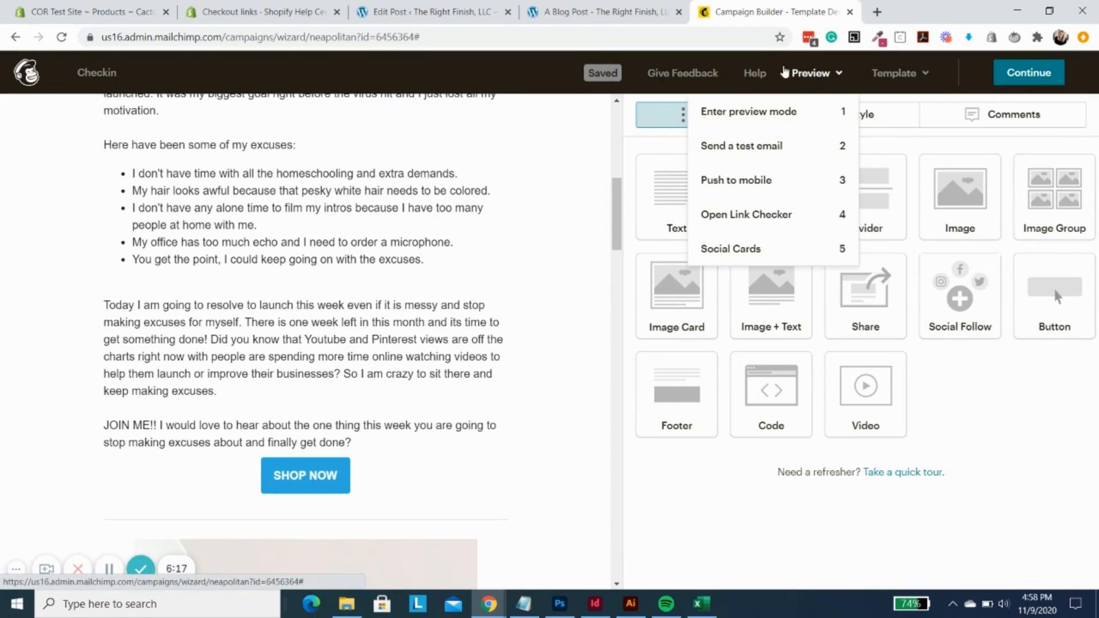
click(774, 114)
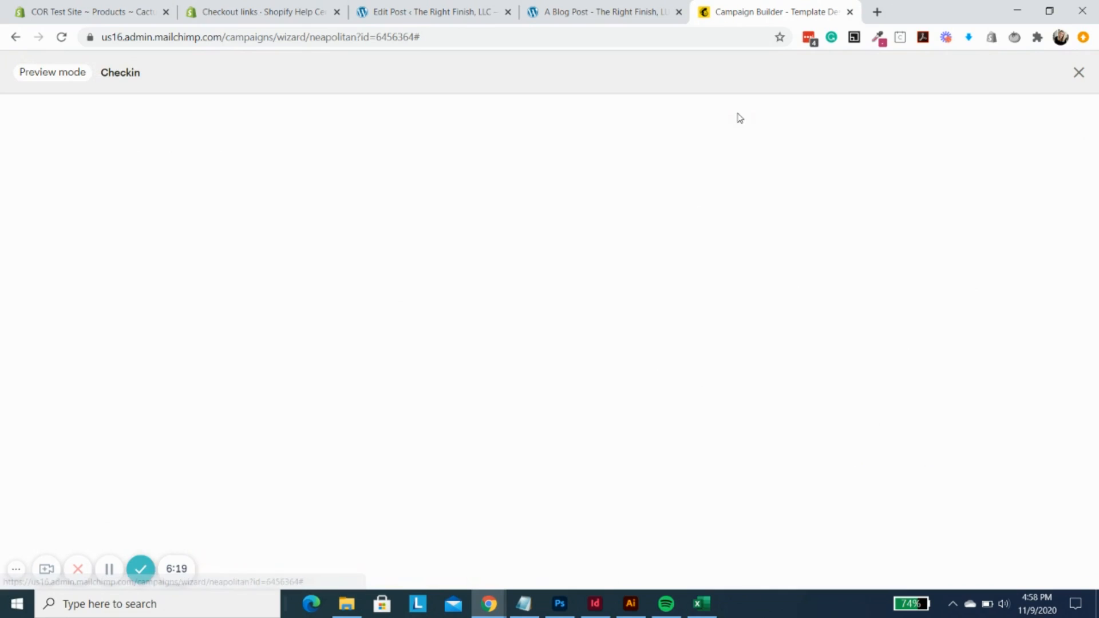
scroll(498, 325, down, 10)
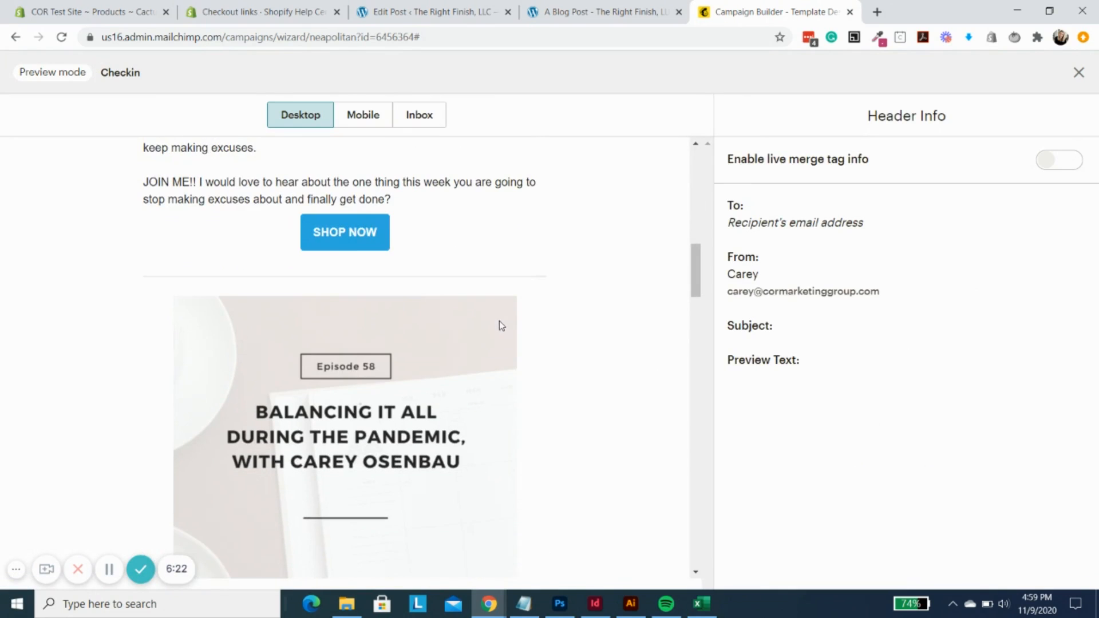
click(352, 234)
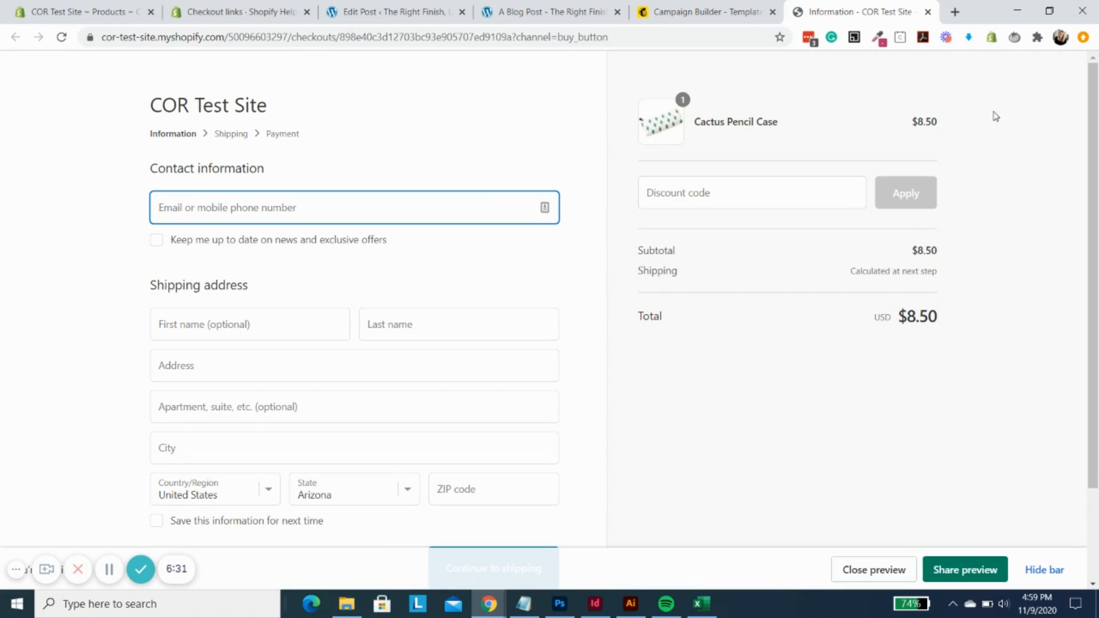
scroll(515, 407, down, 2)
scroll(515, 407, up, 2)
- Return to the Mailchimp email preview and look over the content above the button
click(681, 24)
scroll(578, 358, up, 8)
scroll(581, 359, up, 3)
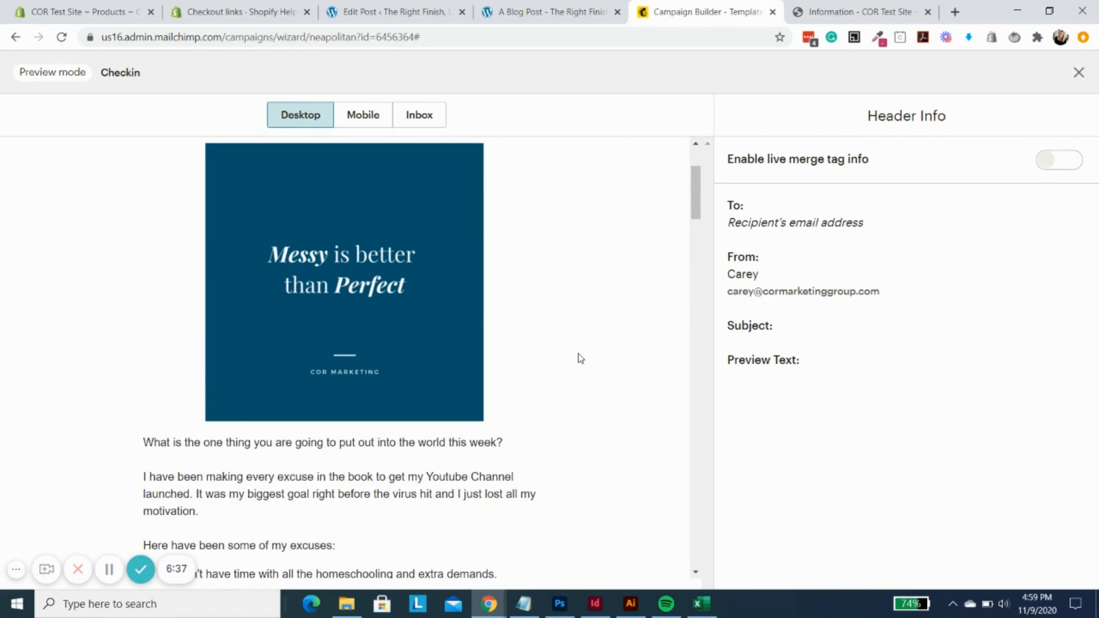